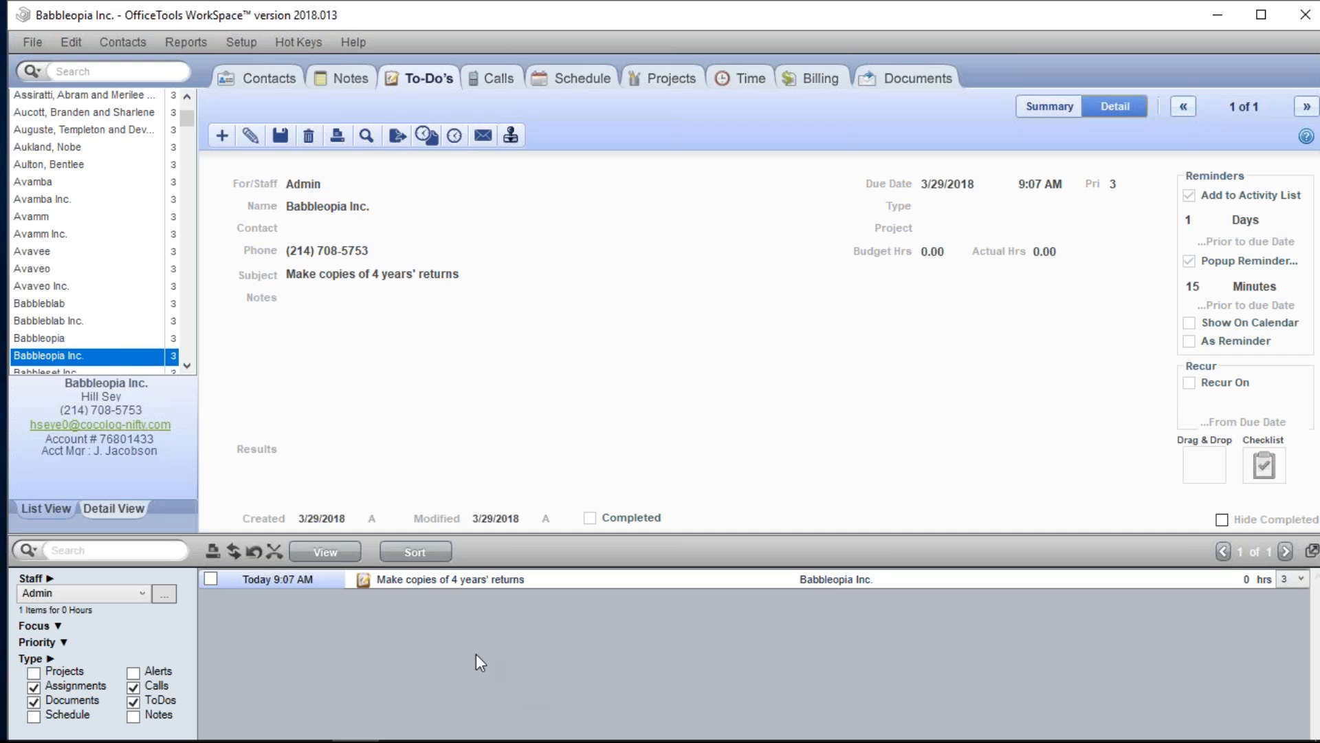
- Set the activity list's staff filter to (All)
click(86, 550)
click(140, 594)
click(110, 611)
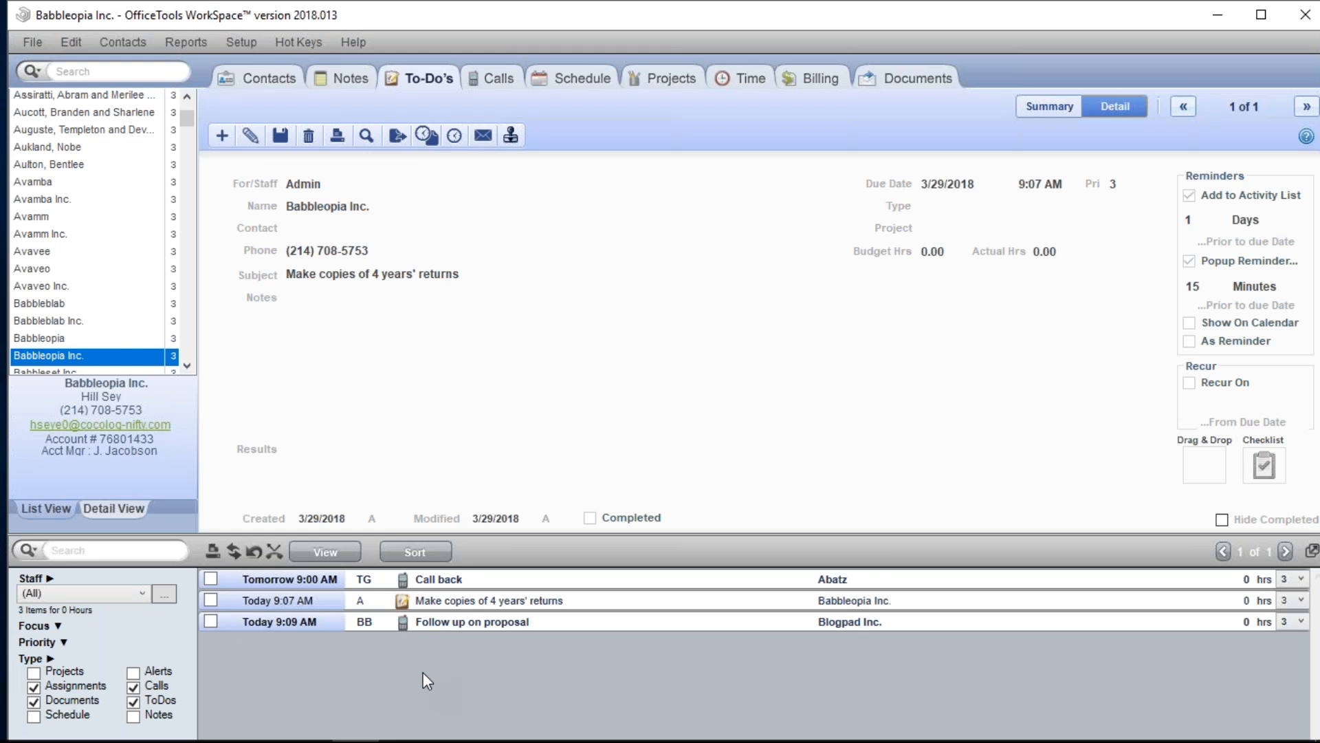
- Search the activity list for "proposal" and for "copies", clearing the search after each
click(123, 550)
text(proposal)
key(Return)
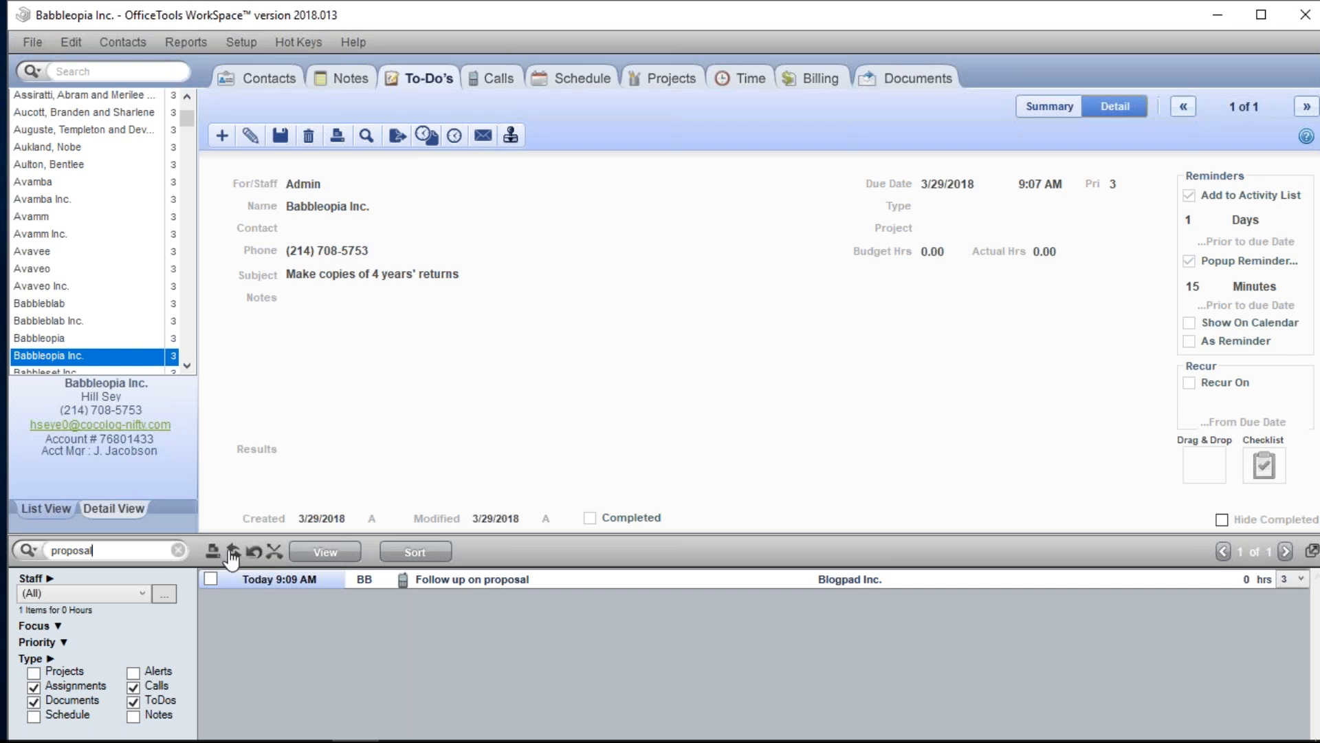
click(178, 550)
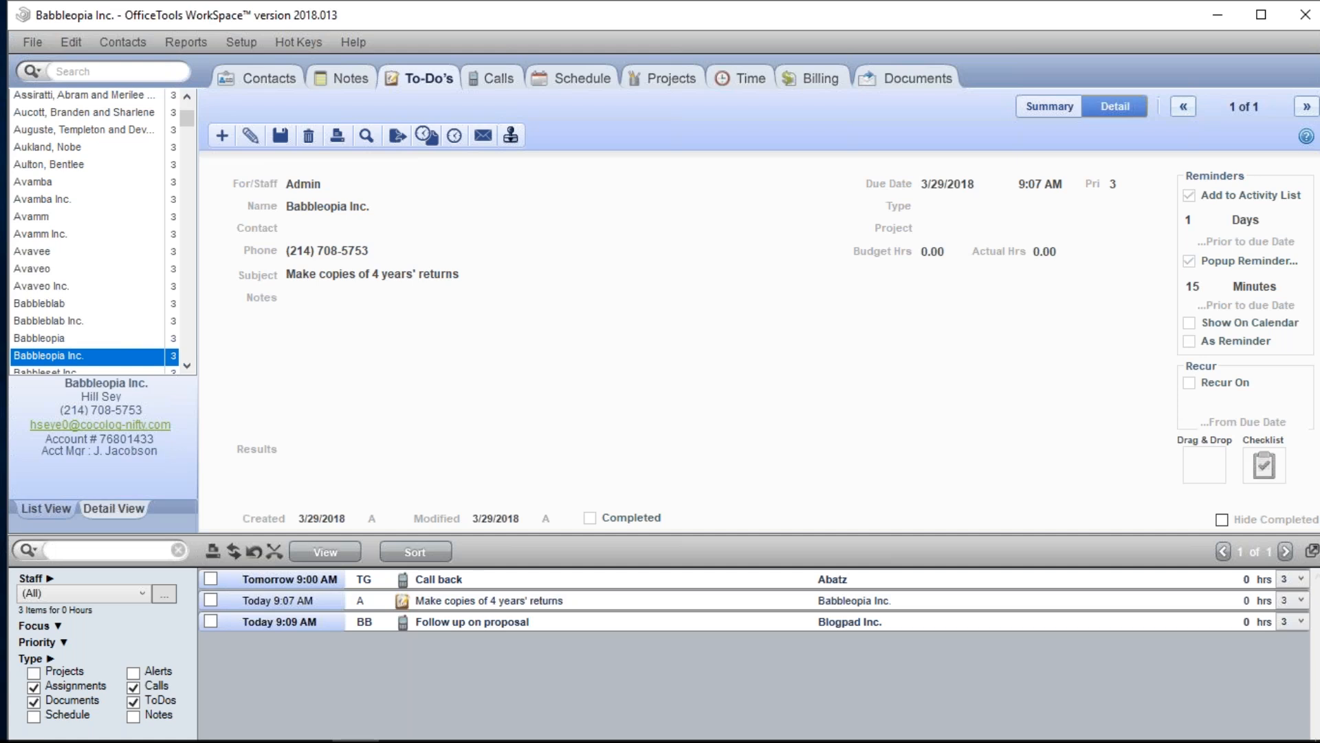
text(copies)
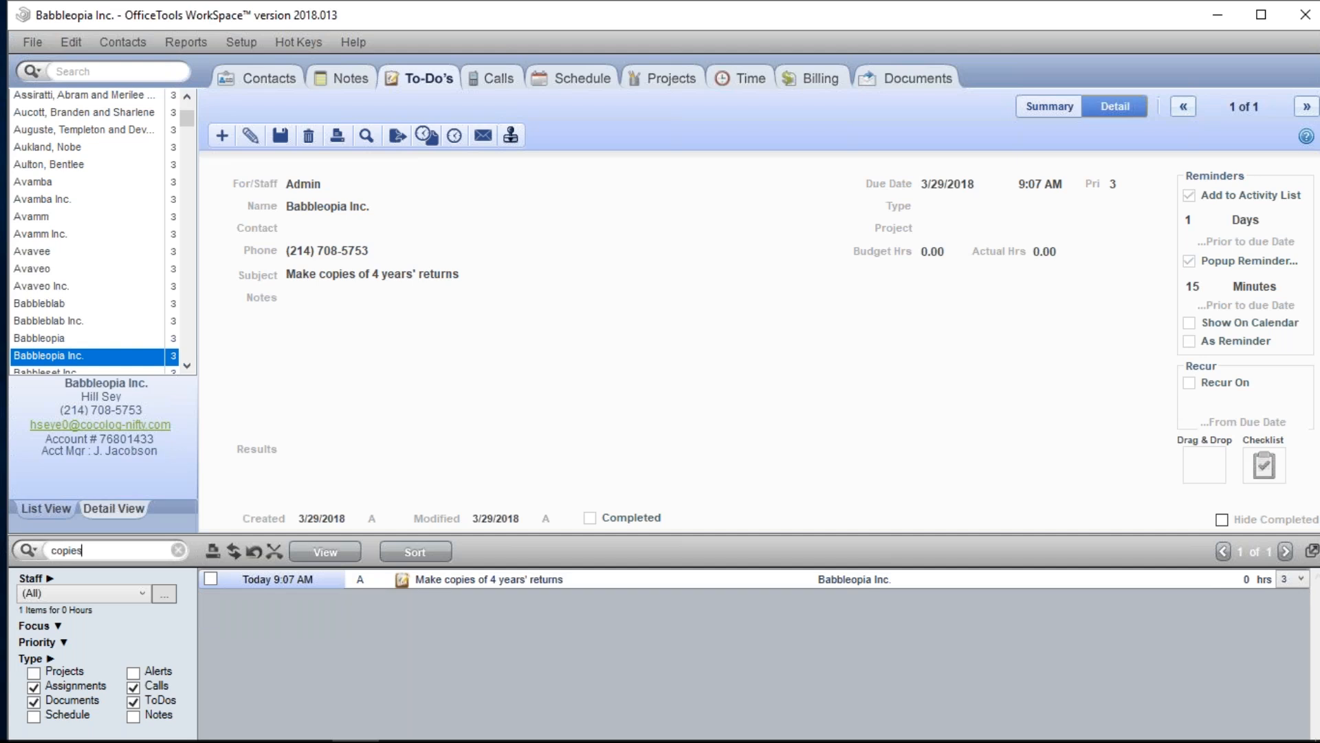
click(178, 550)
- Search the activity list for items excluding a word with "-proposal", and clear the search
click(141, 550)
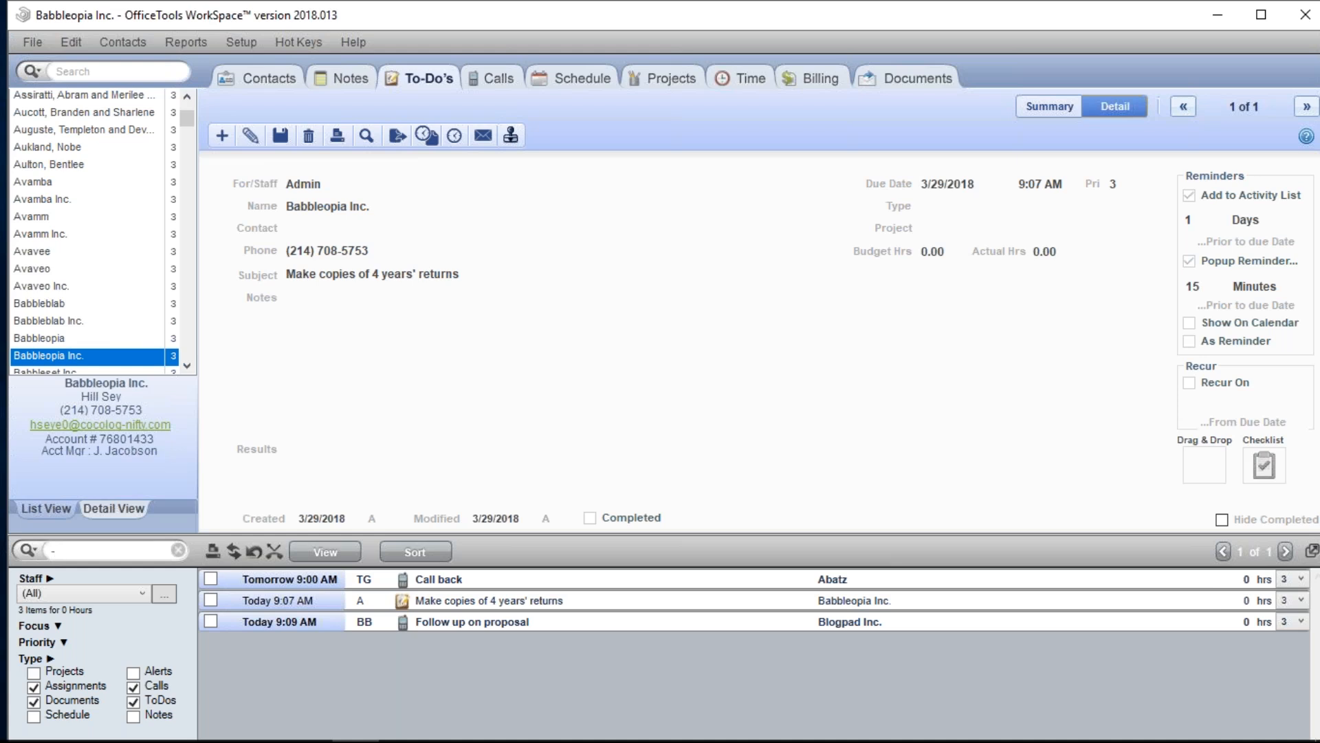
text(proposal)
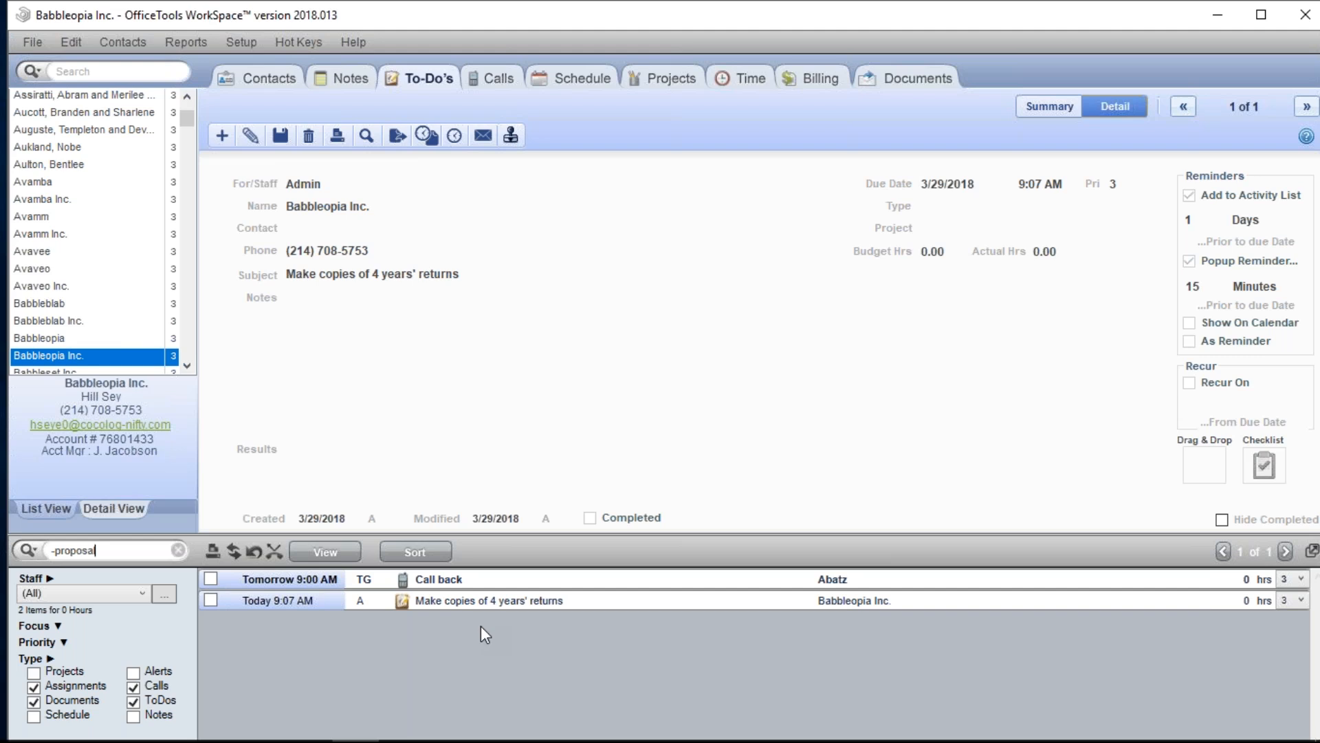
key(BackSpace)
key(BackSpace)
key(BackSpace)
key(BackSpace)
key(BackSpace)
key(BackSpace)
key(BackSpace)
key(BackSpace)
key(BackSpace)
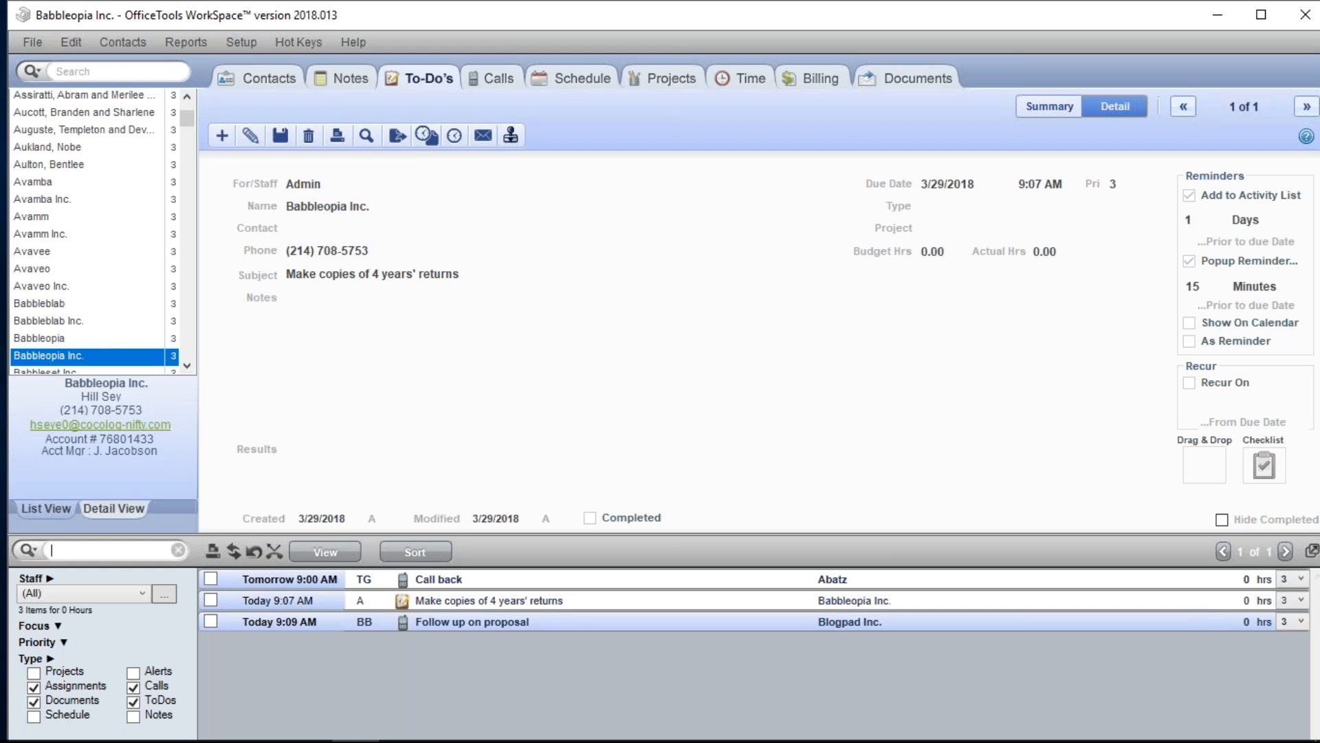
- Limit the activity list search to the Description field by excluding Contact/Company and Staff
click(27, 550)
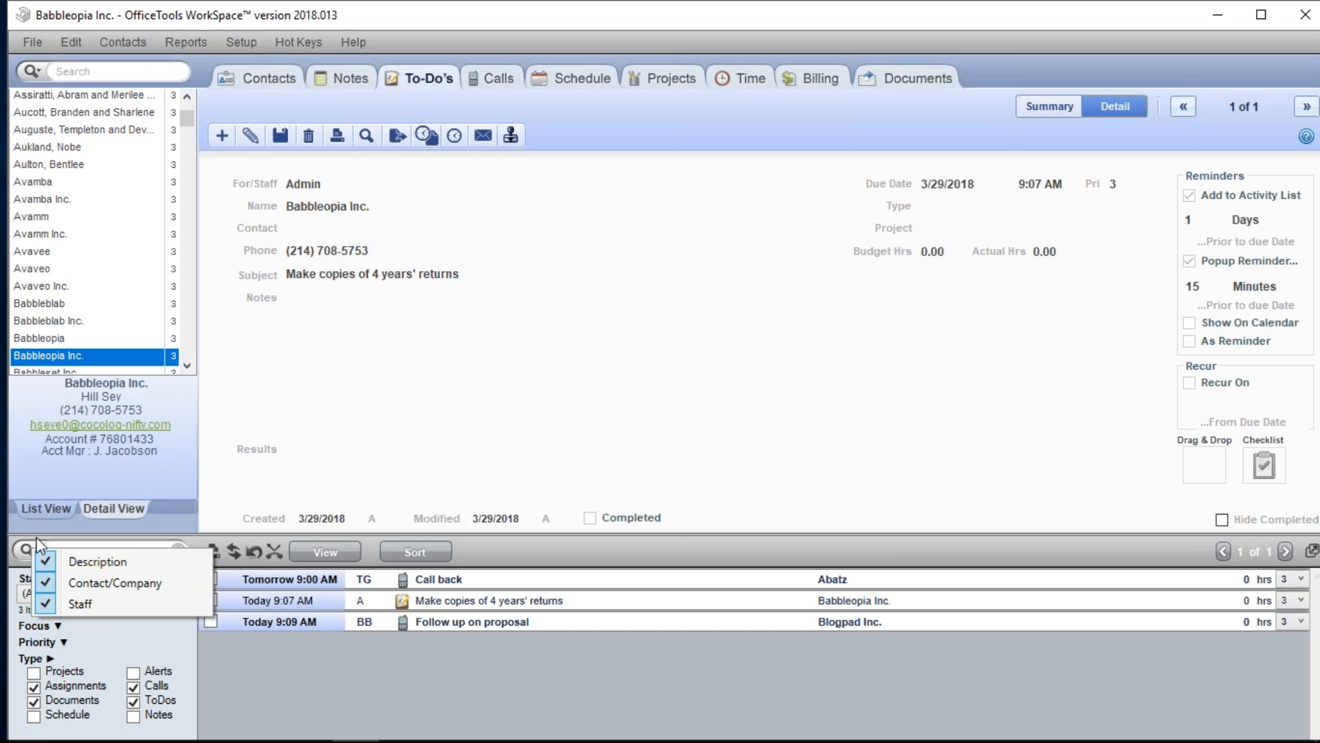
click(52, 547)
click(40, 560)
click(56, 598)
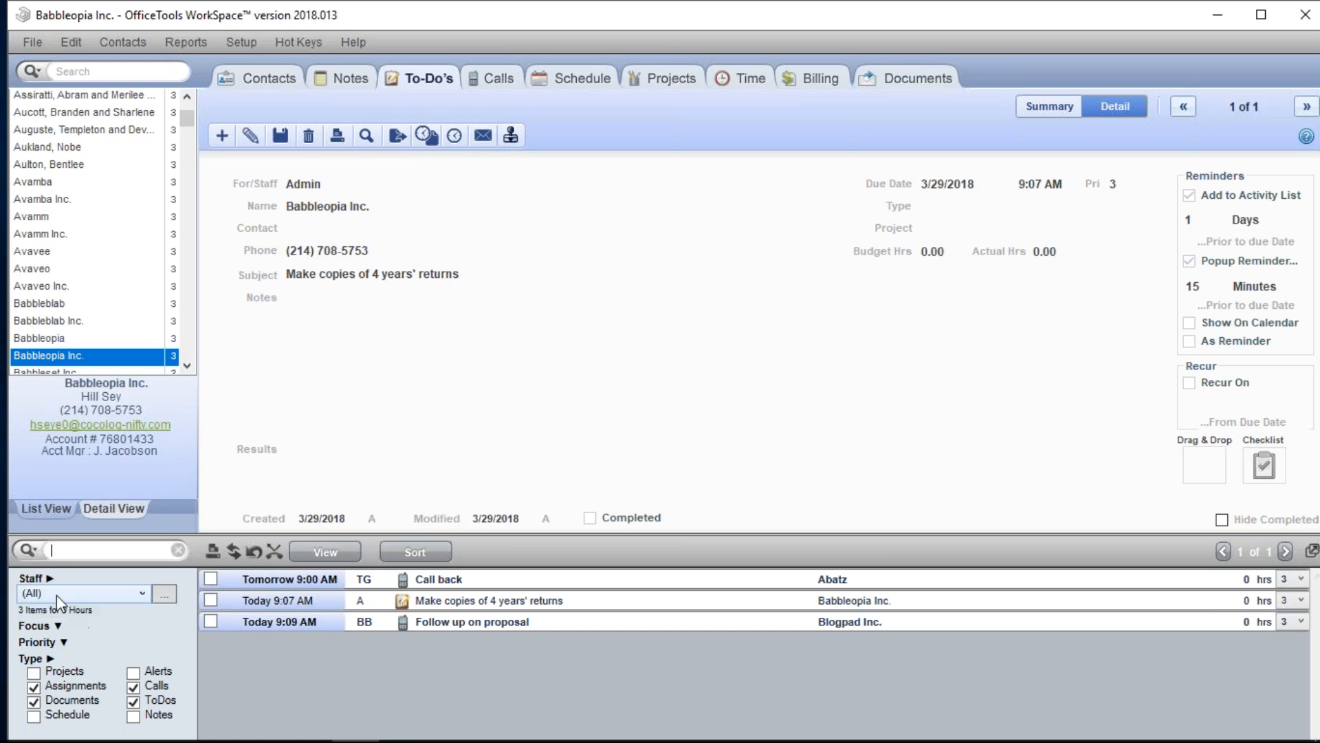
- Re-enable Contact/Company and Staff as search fields for the activity list
click(28, 550)
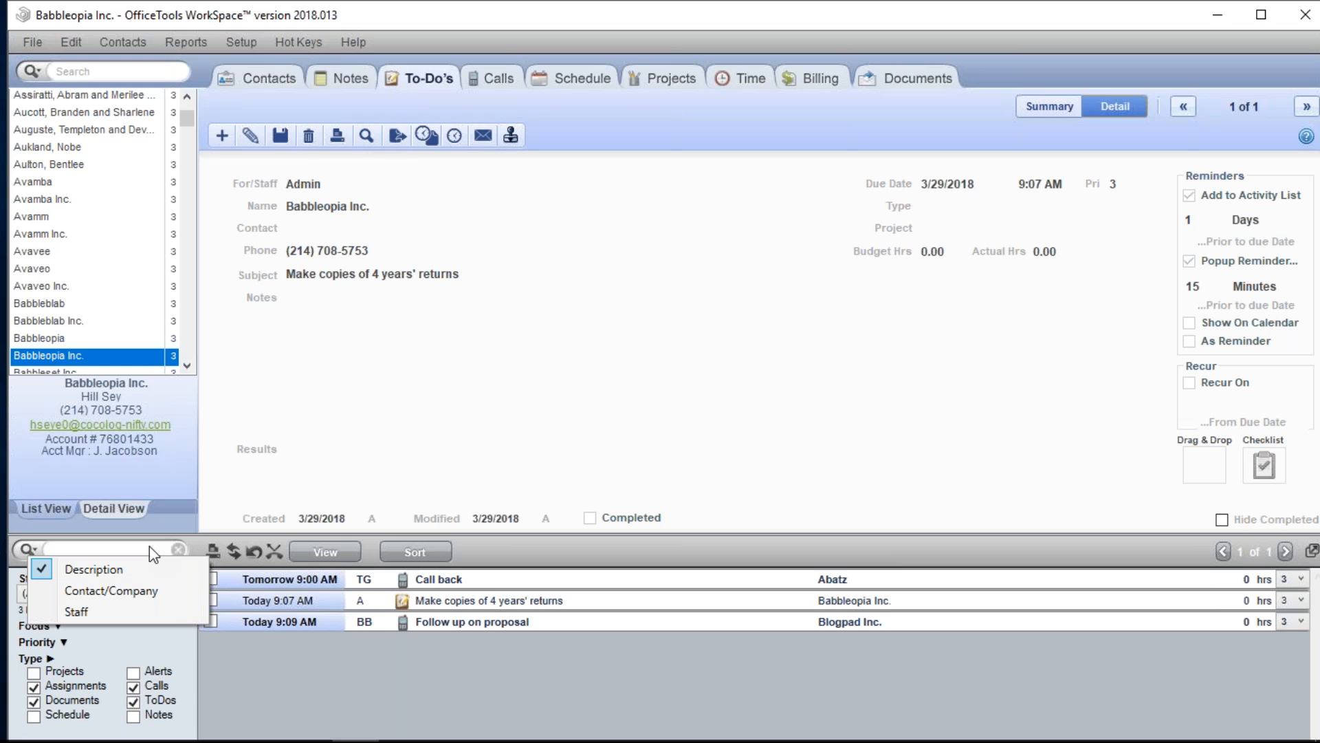
click(134, 591)
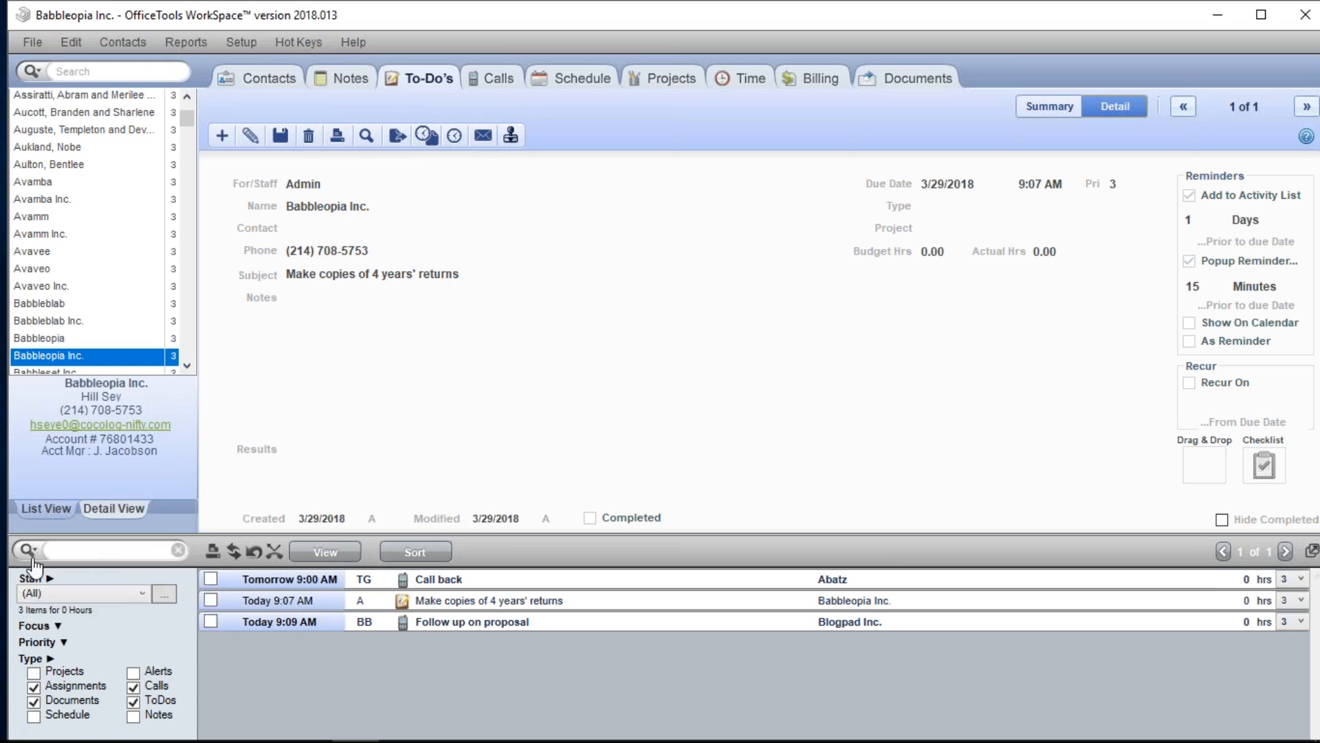
click(28, 550)
click(80, 606)
- Mark the Blogpad Inc. "Follow up on proposal" call as completed, and undo the completion
click(211, 621)
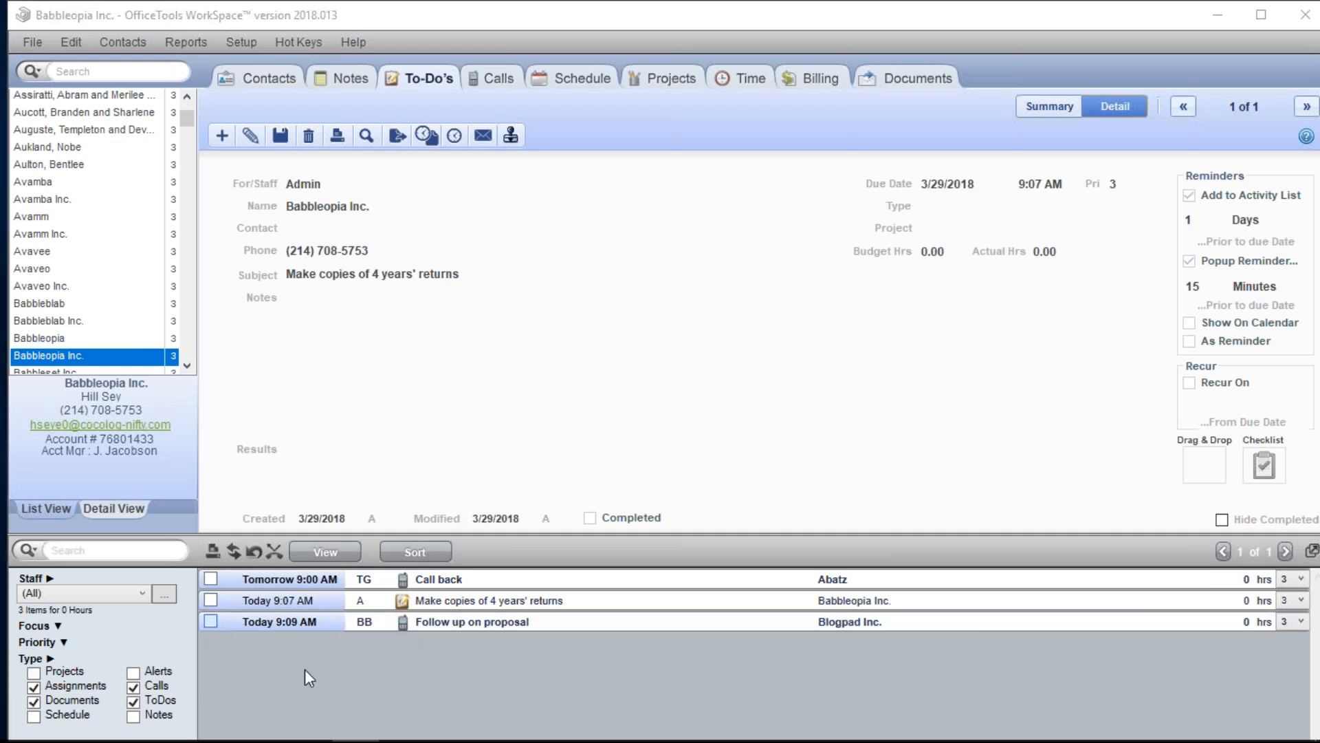
click(568, 487)
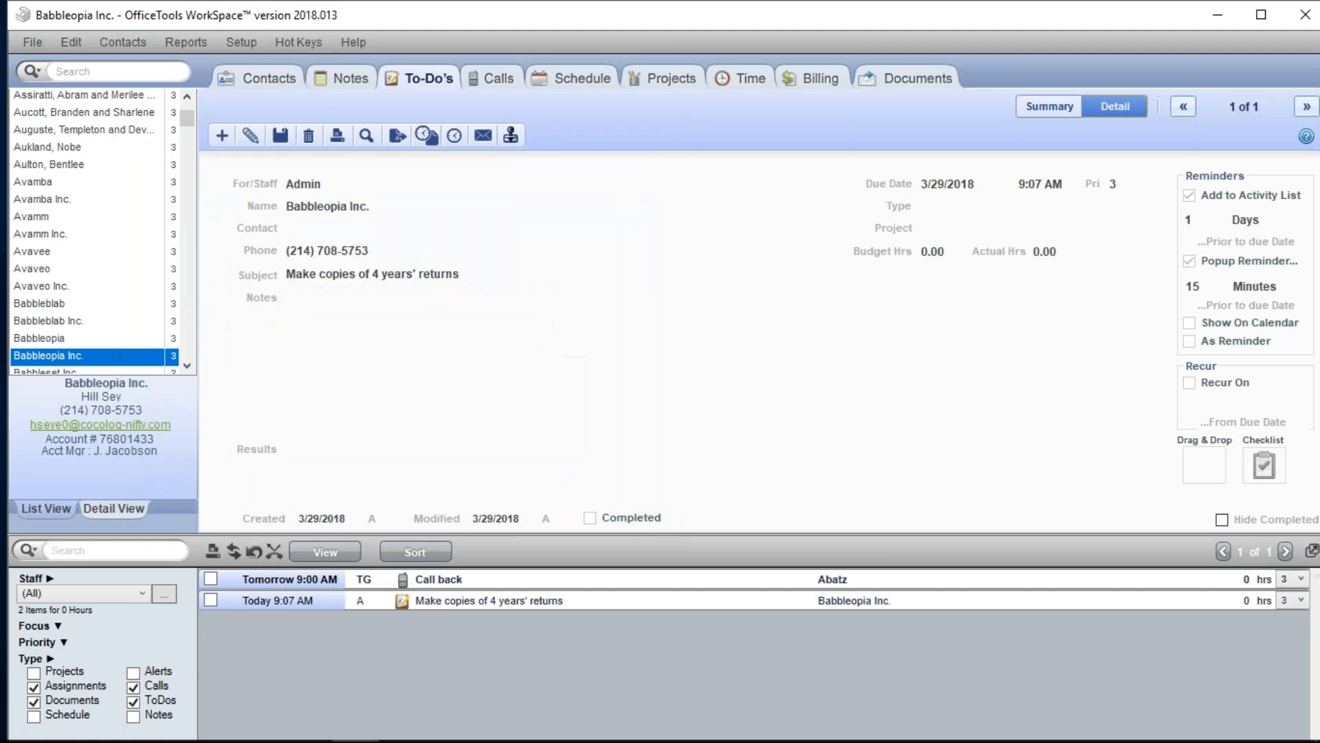
click(255, 554)
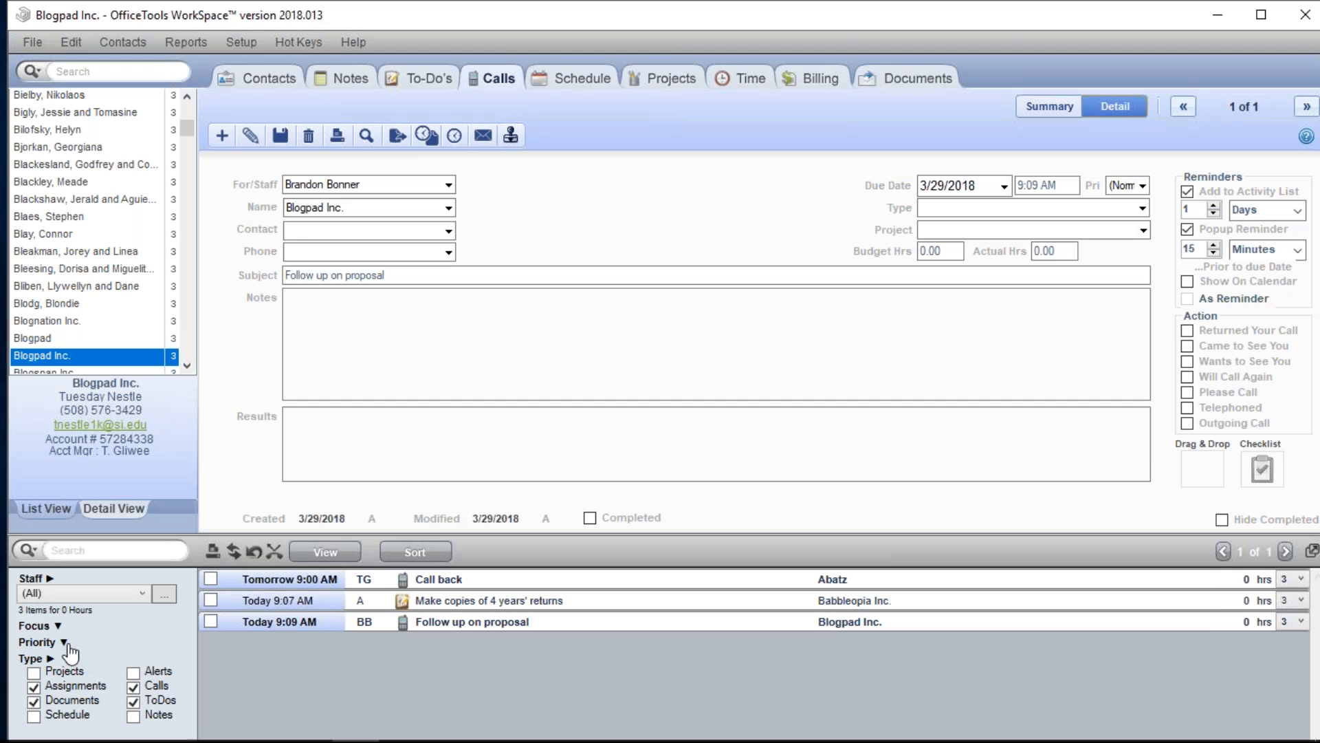
- Switch the staff filter to a group through the multiple-staff selection, and set it back to (All)
click(75, 597)
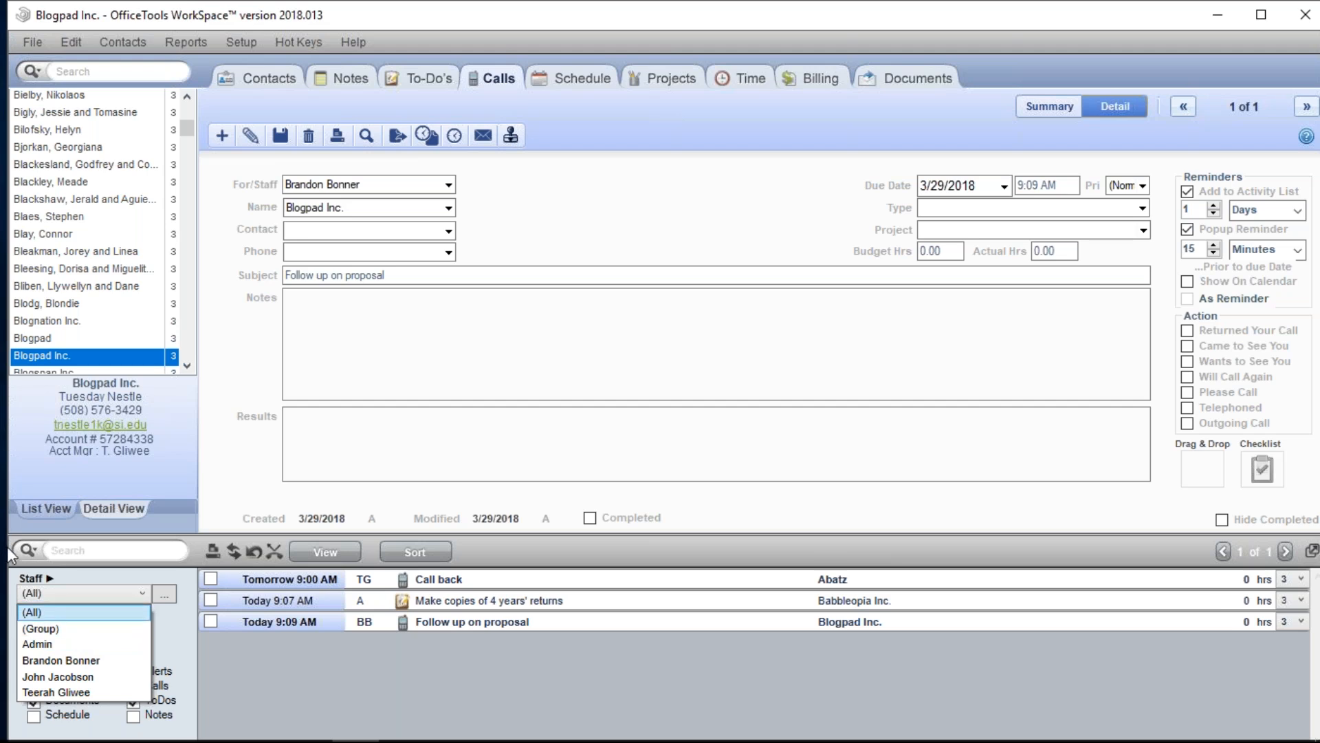
click(161, 595)
click(160, 594)
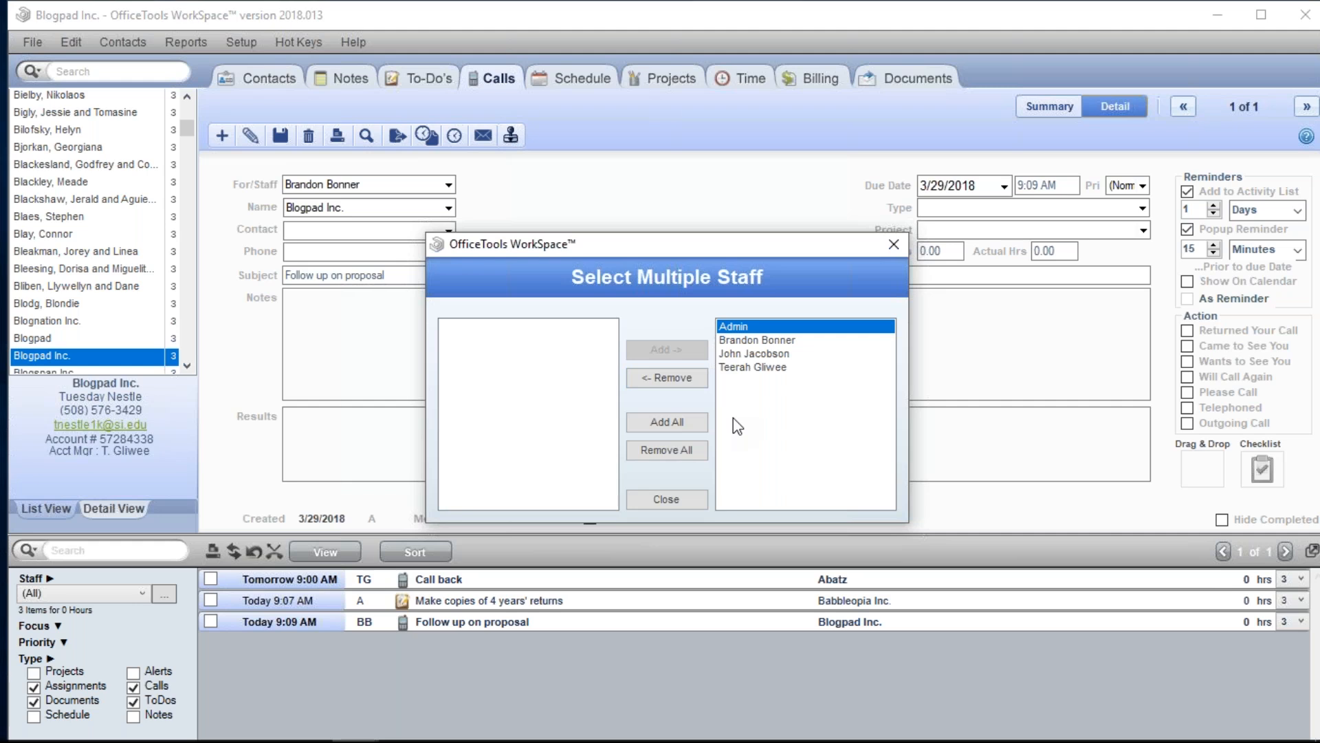
click(675, 498)
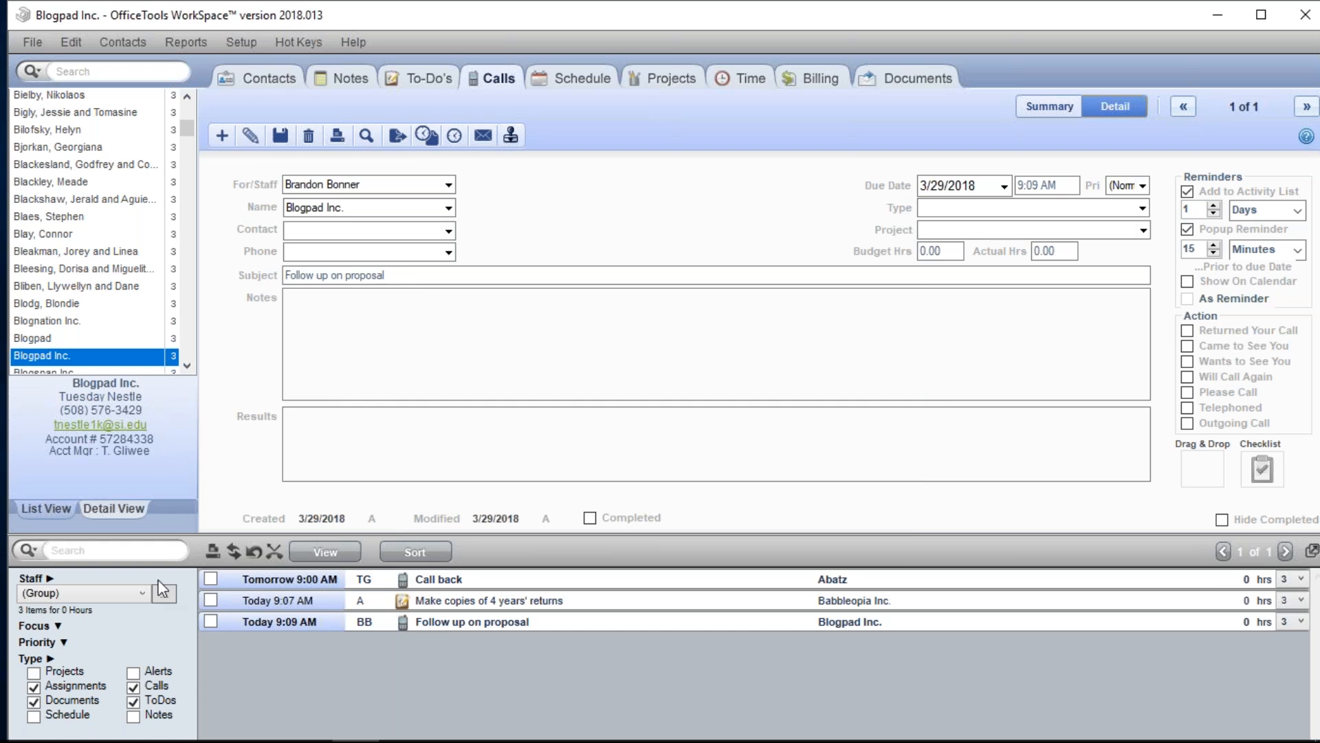
click(143, 591)
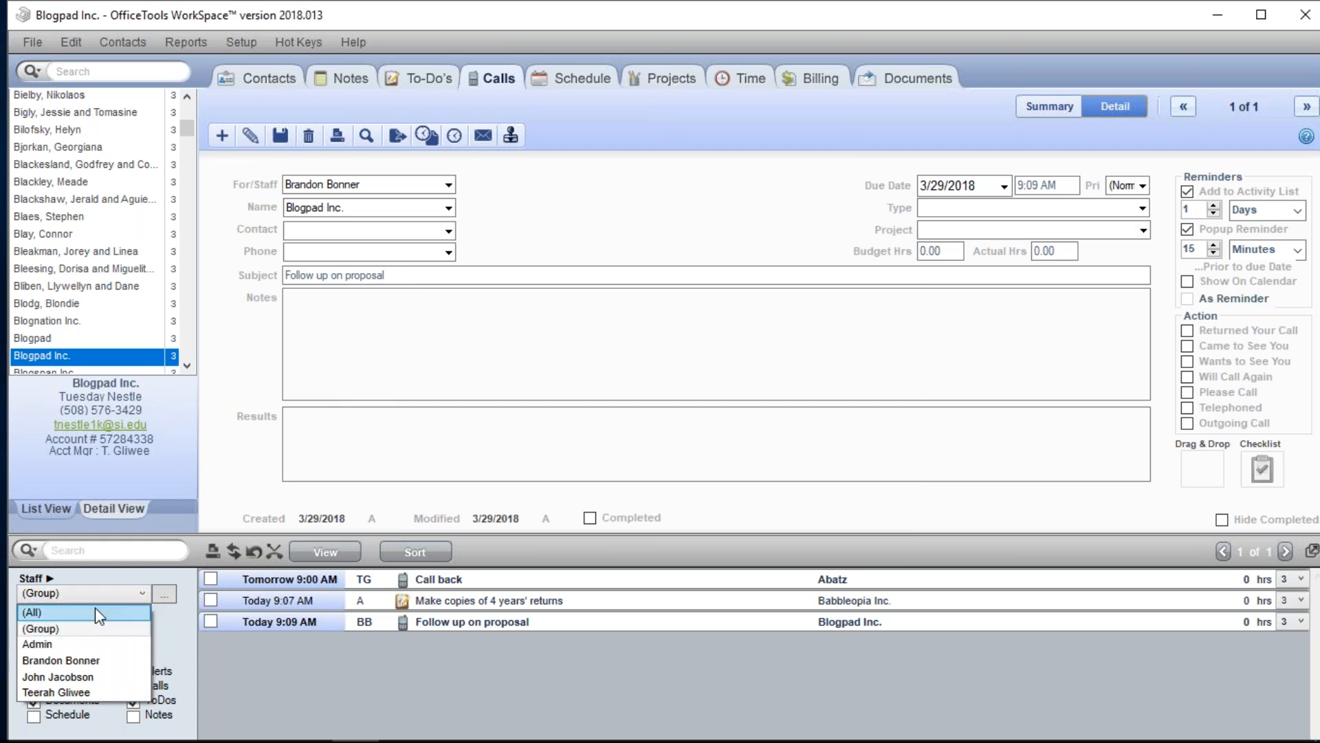
click(92, 611)
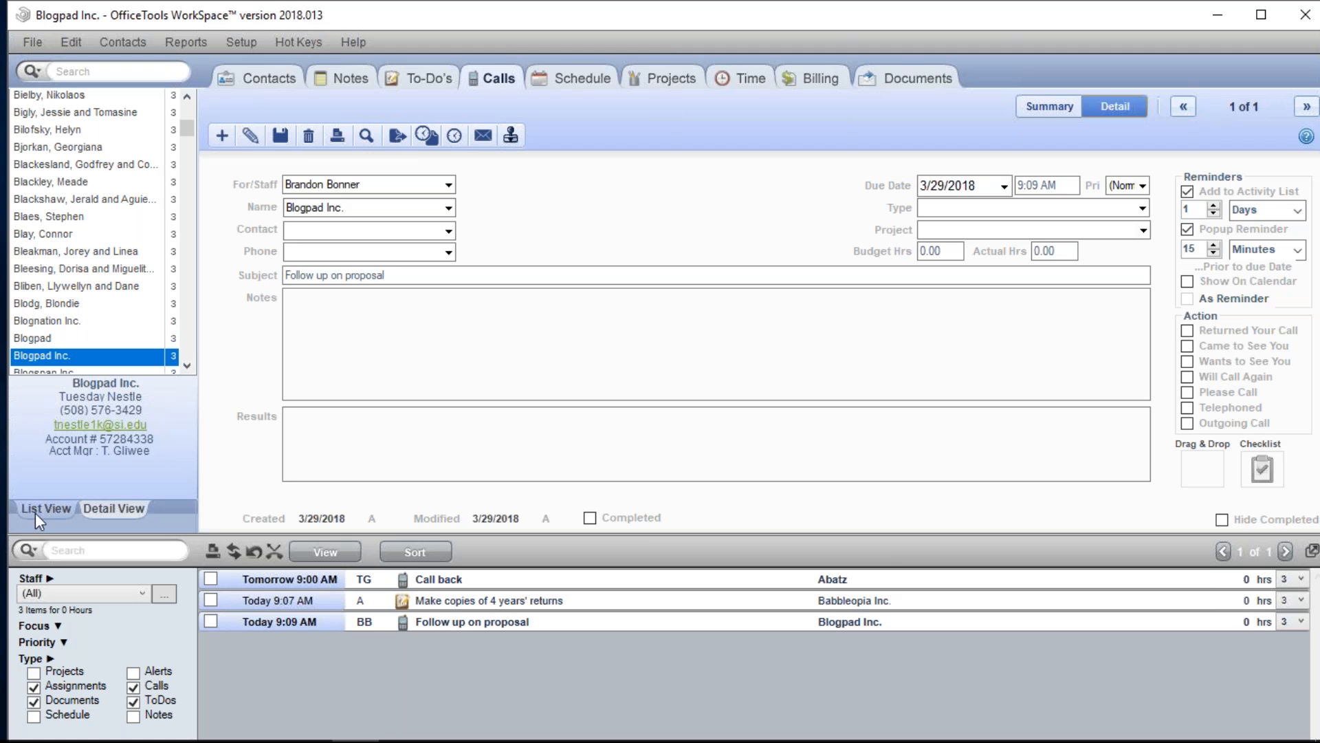
- Expand the activity list's Focus filter and review its task options
click(53, 628)
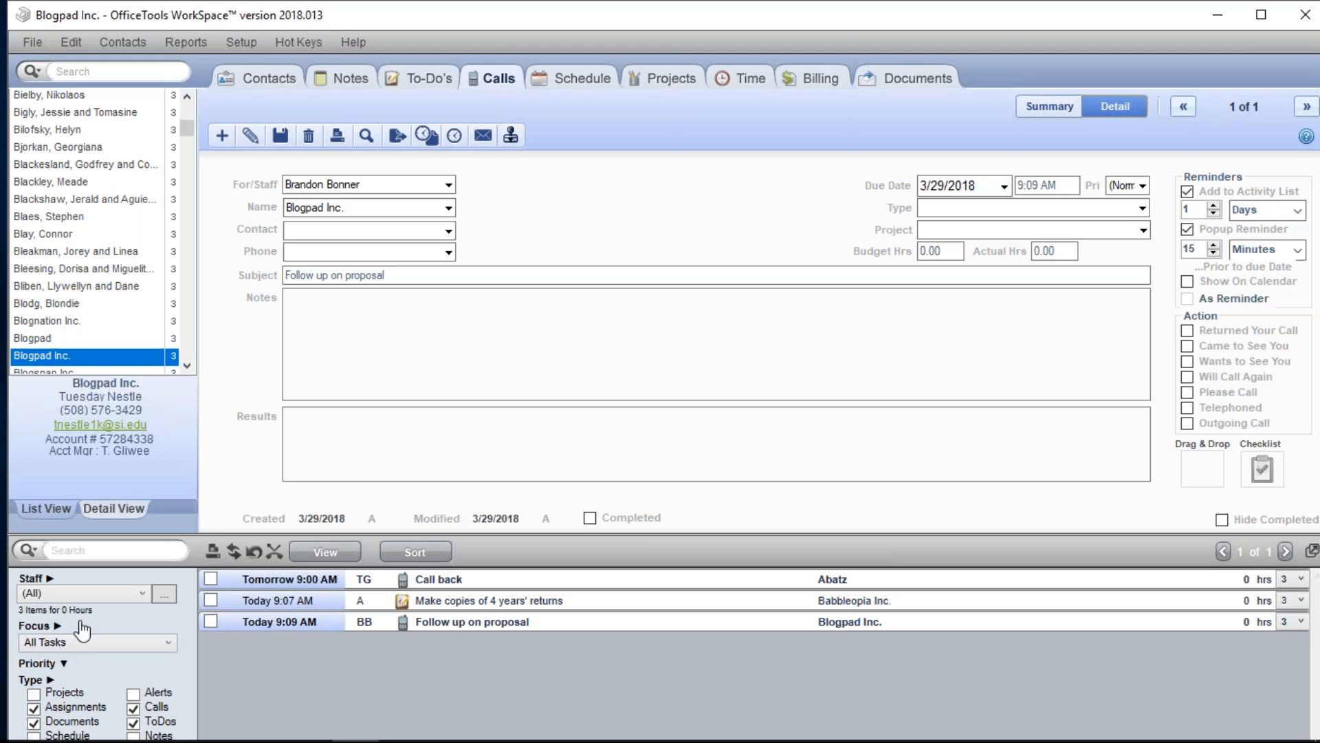
click(129, 645)
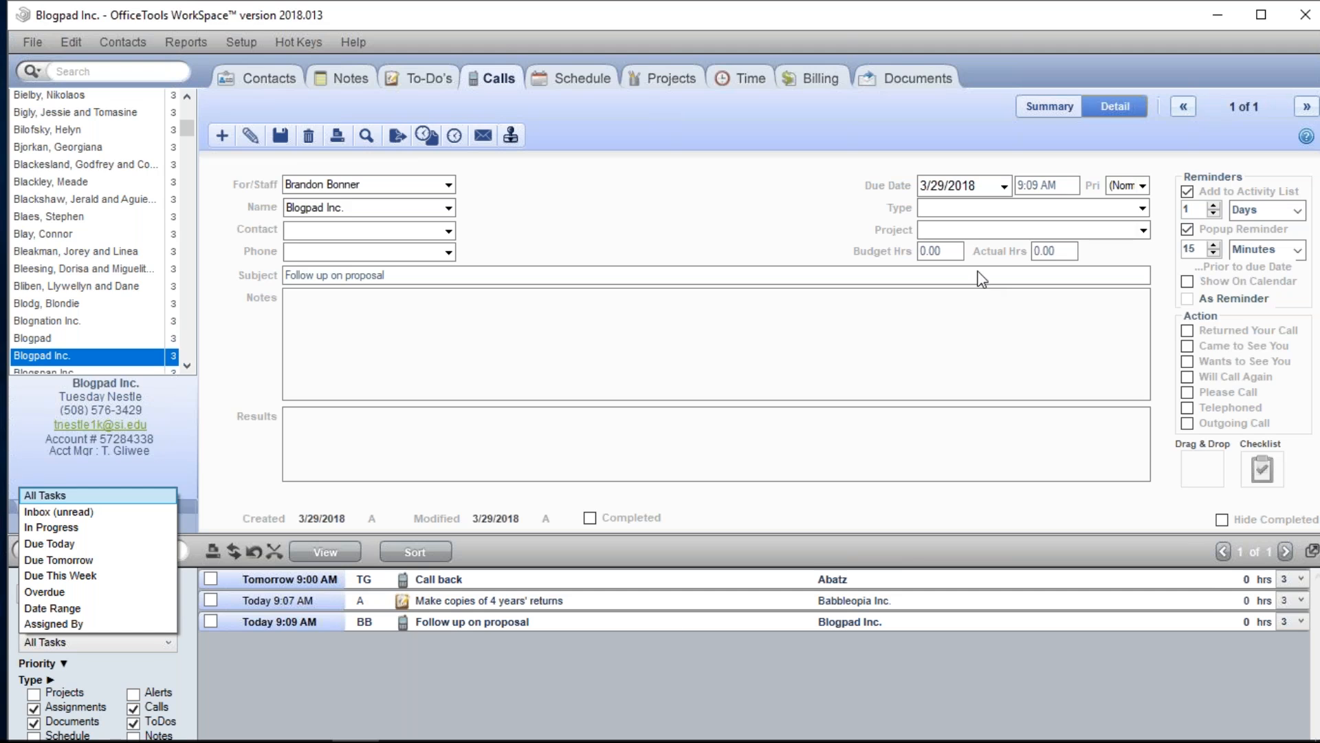
click(1007, 193)
- Set the due date of the Blogpad Inc. "Follow up on proposal" call to 4/2/2018 and save it
click(1005, 190)
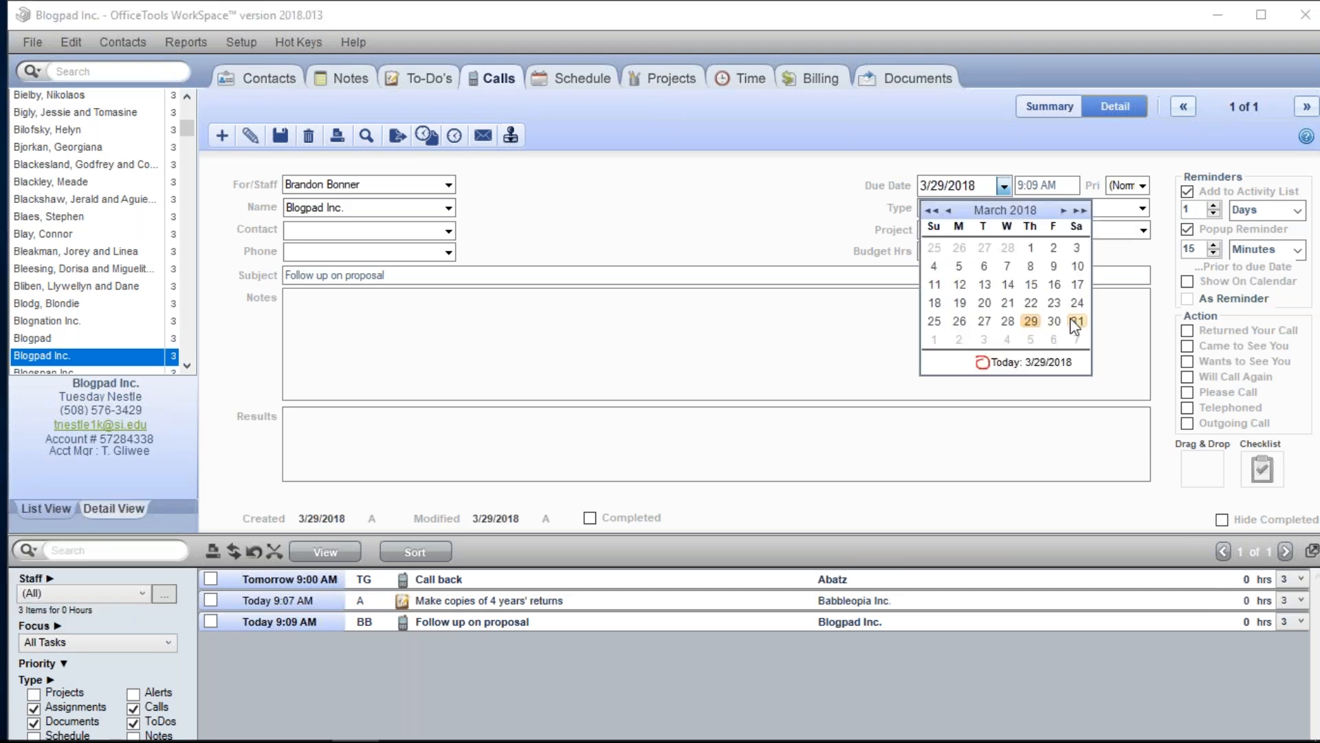
click(960, 339)
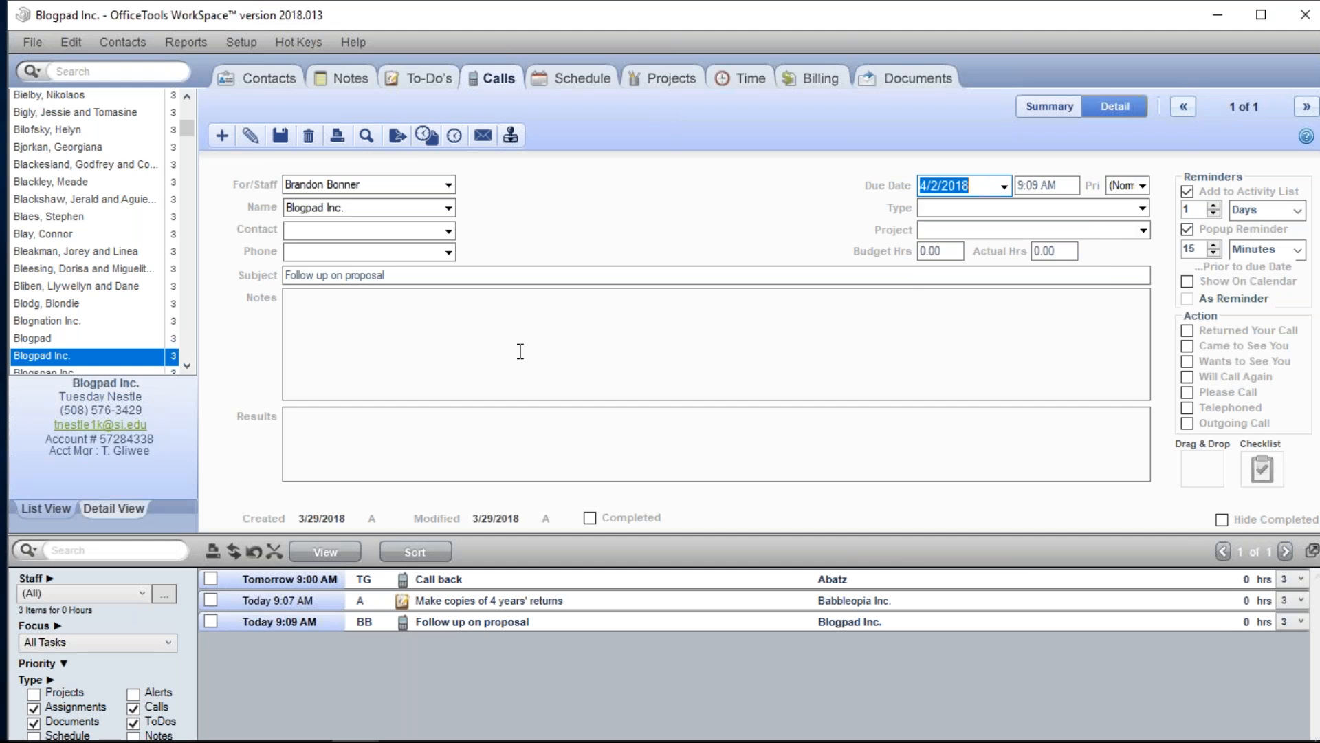
click(280, 135)
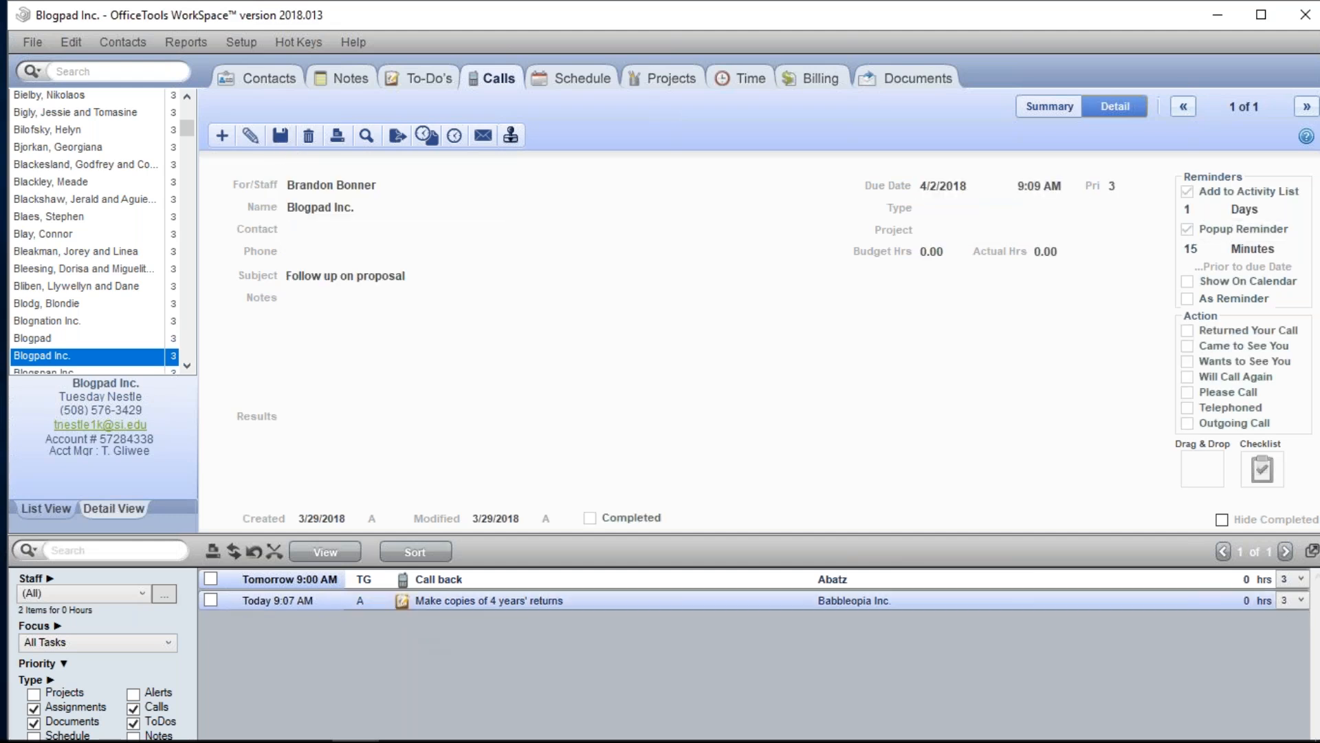
- Filter the activity list's focus by Date Range, and return it to All Tasks with the Focus section collapsed
click(55, 642)
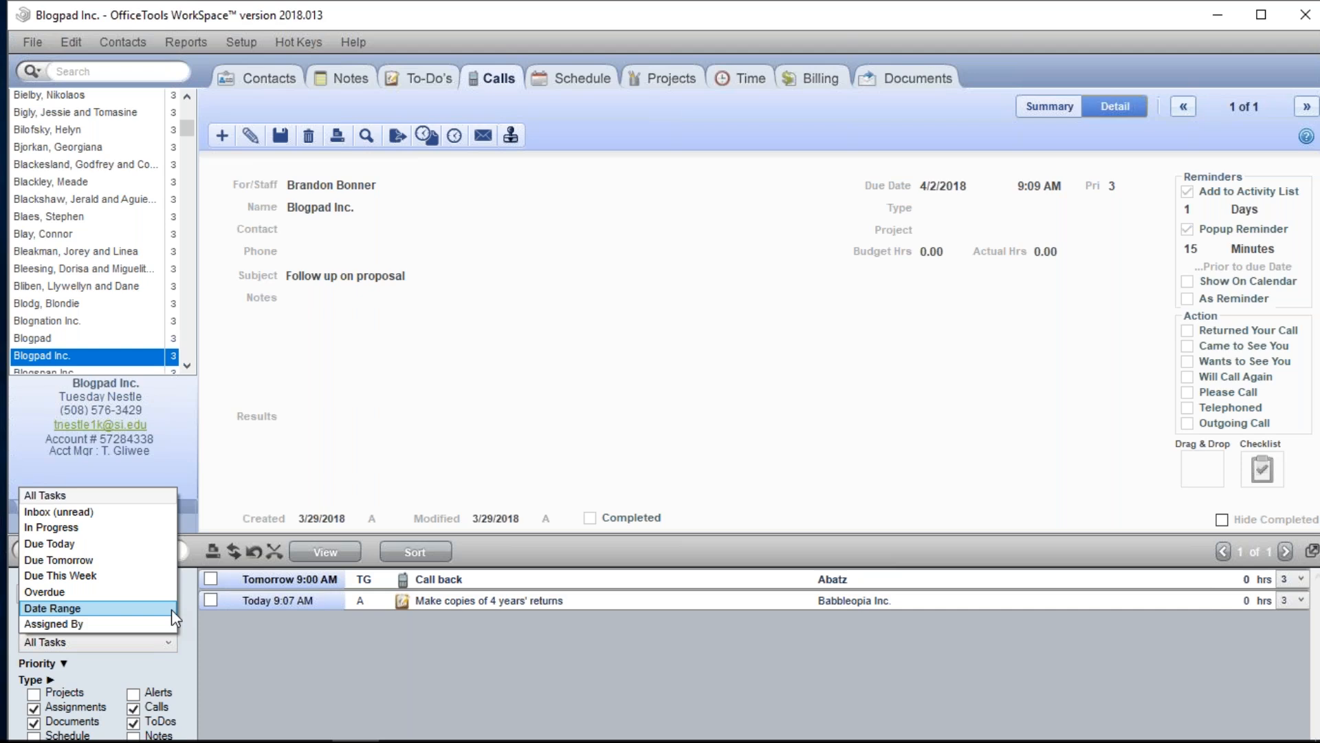
click(106, 606)
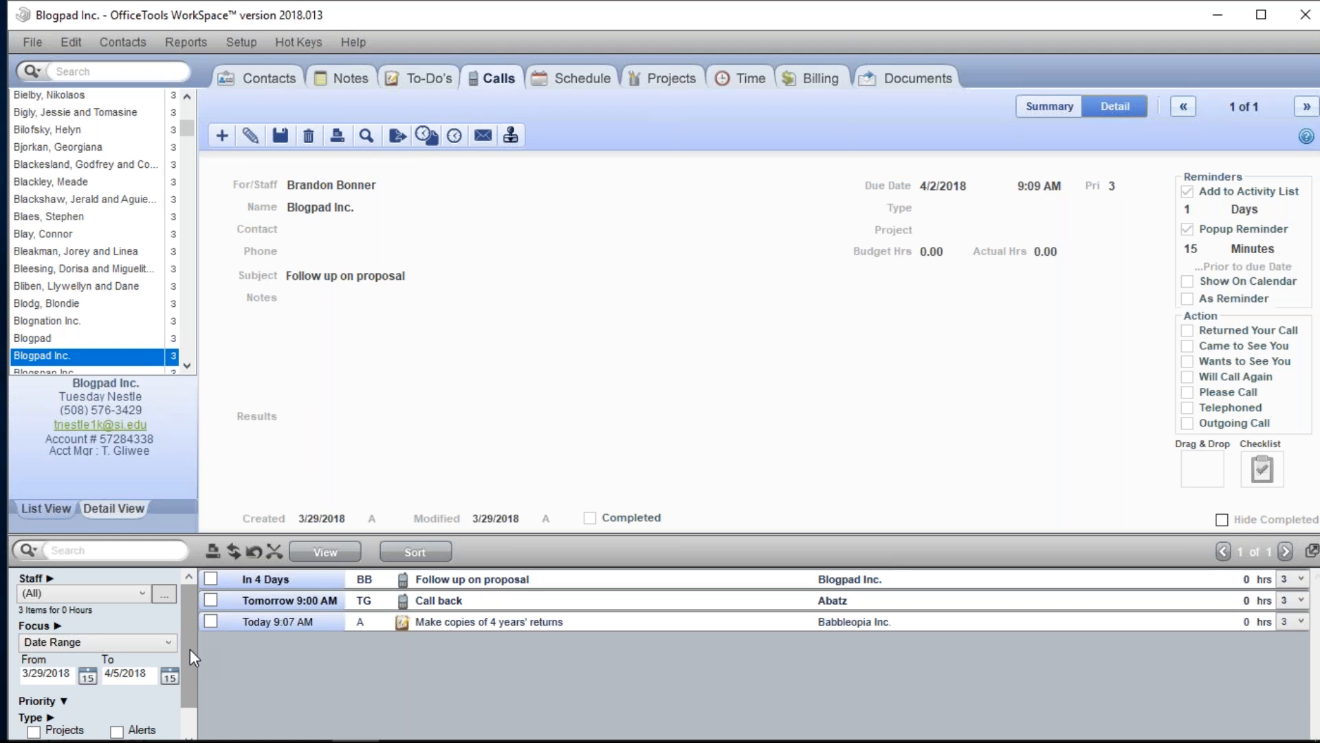
click(128, 646)
click(100, 498)
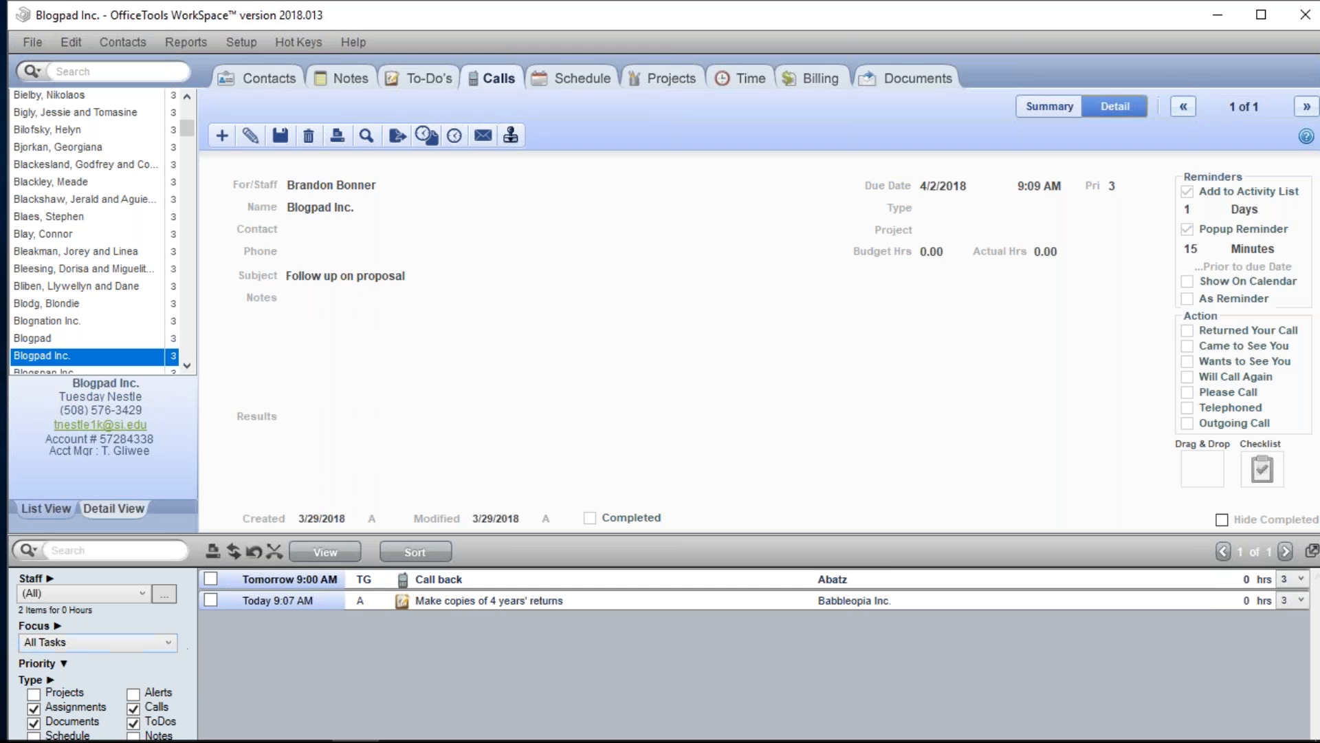
click(58, 625)
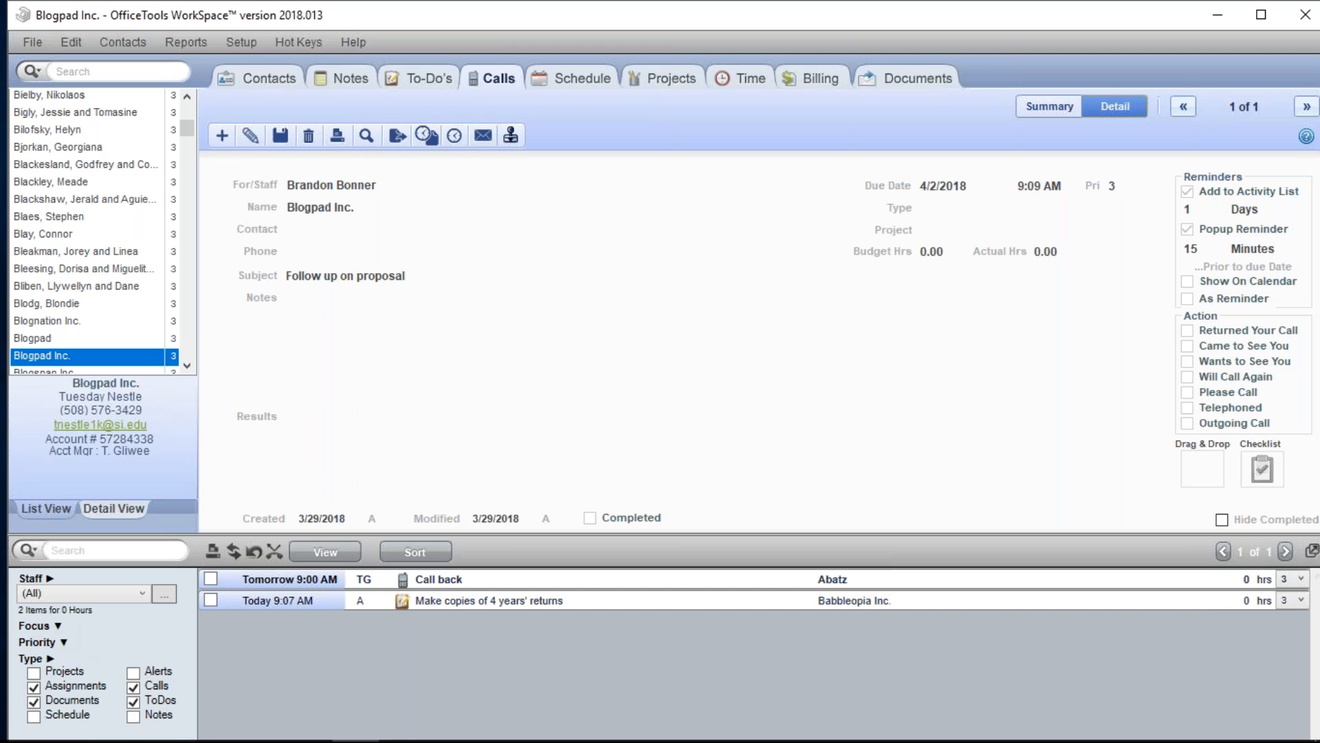
- Expand the Priority filter and exclude ToDos from the activity types shown
click(59, 642)
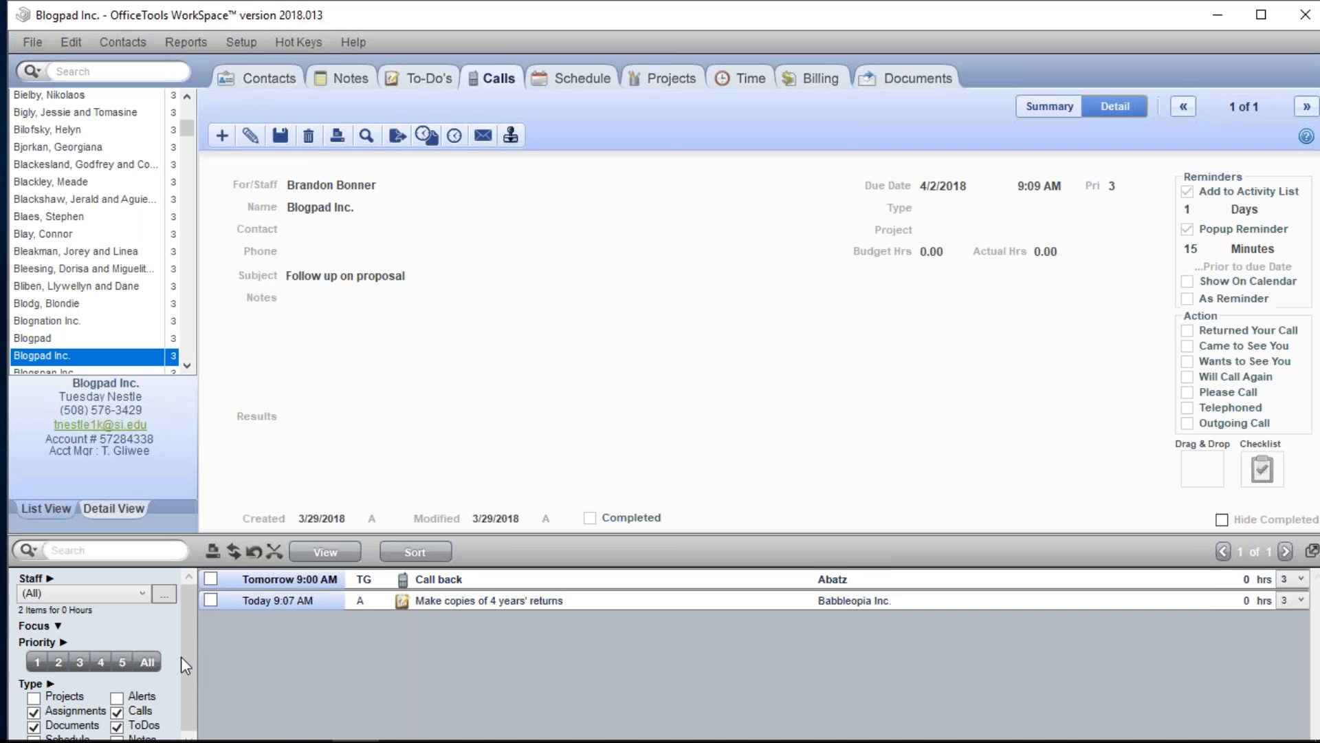
drag(183, 621, 189, 647)
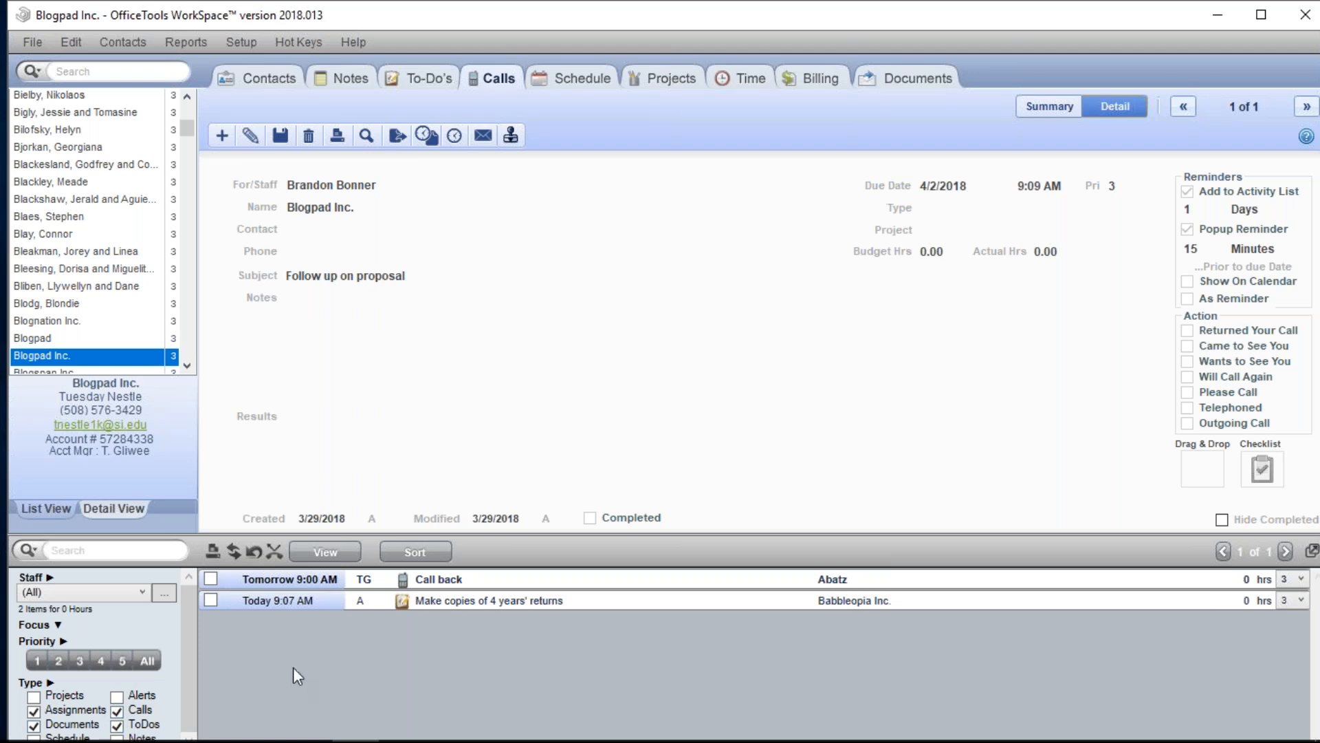
click(133, 728)
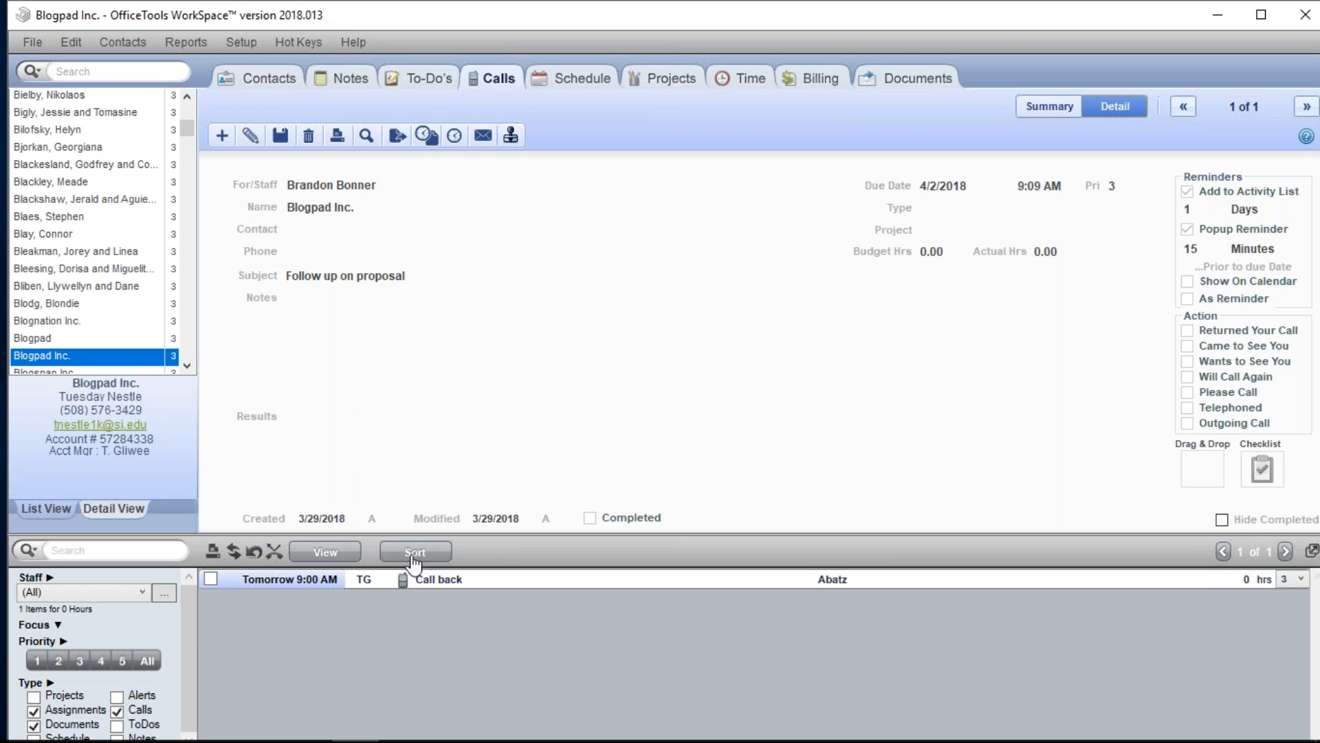
- Review the date view options and the sort options available for the activity list
click(323, 552)
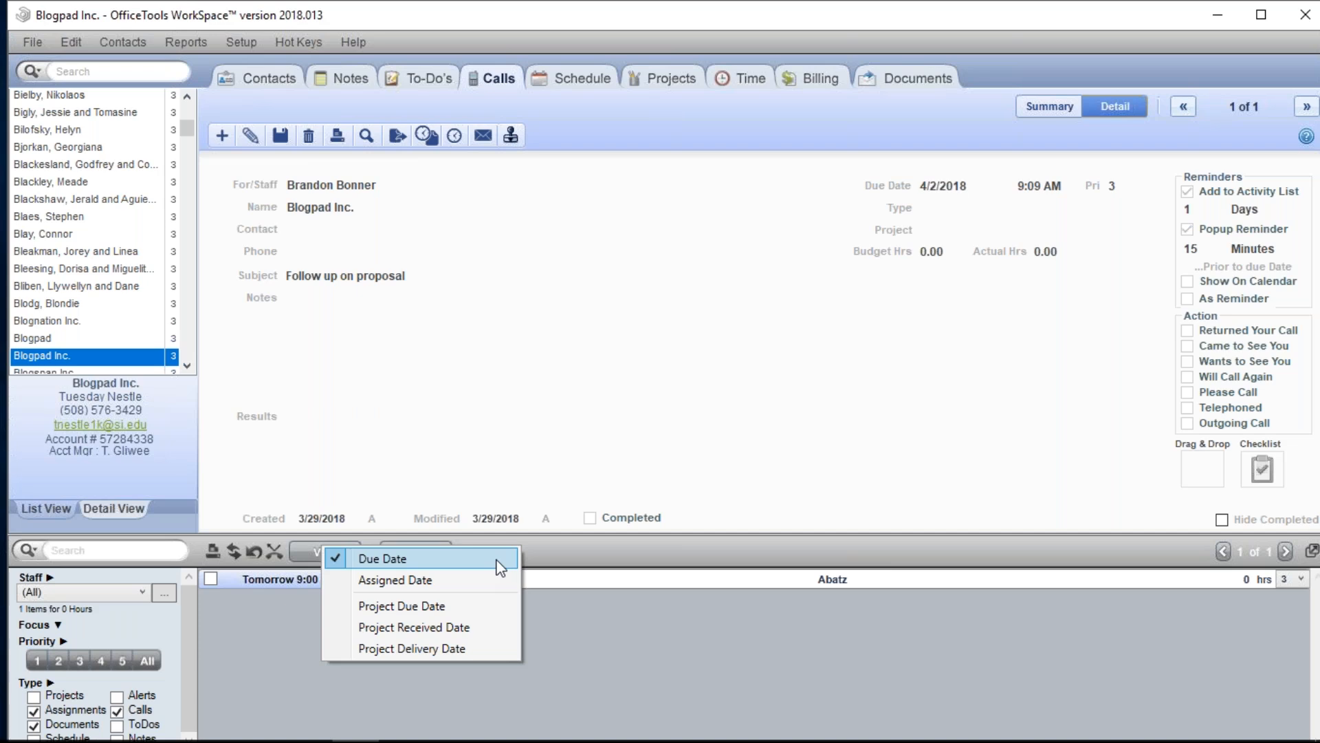
click(663, 662)
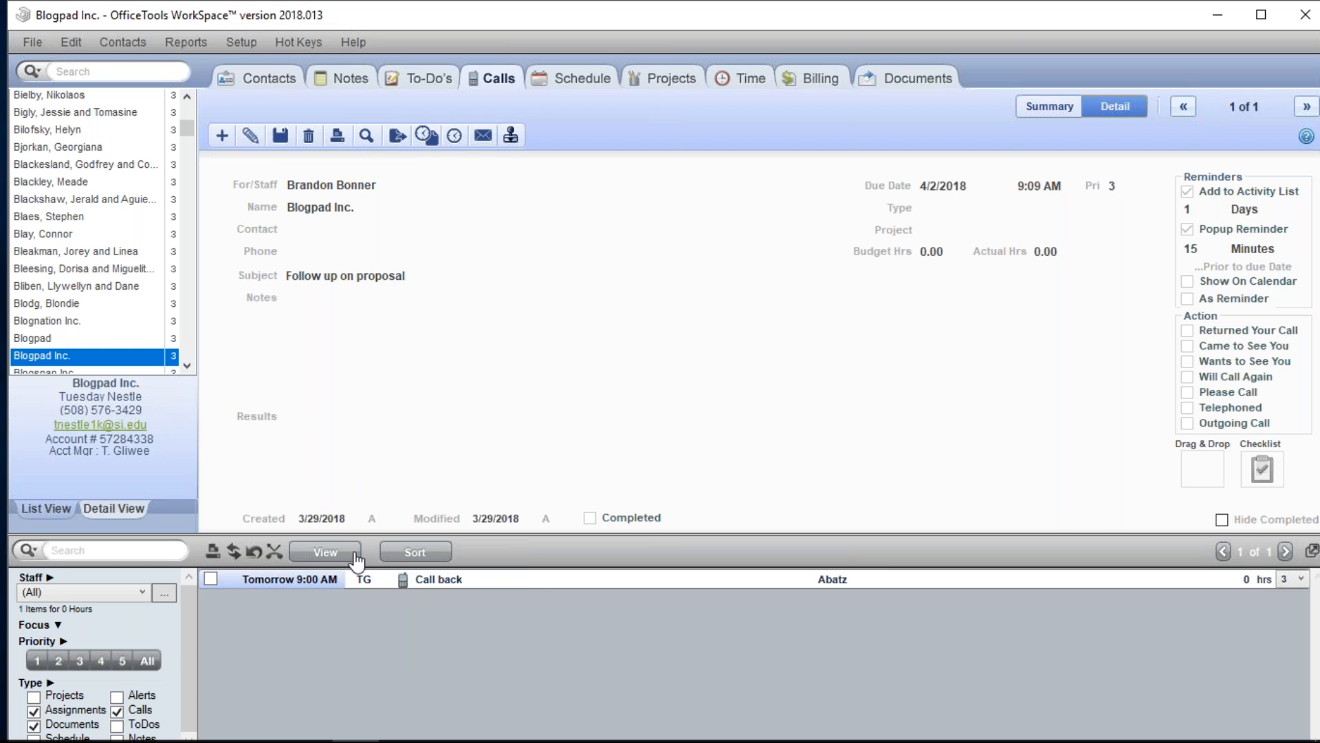
click(403, 552)
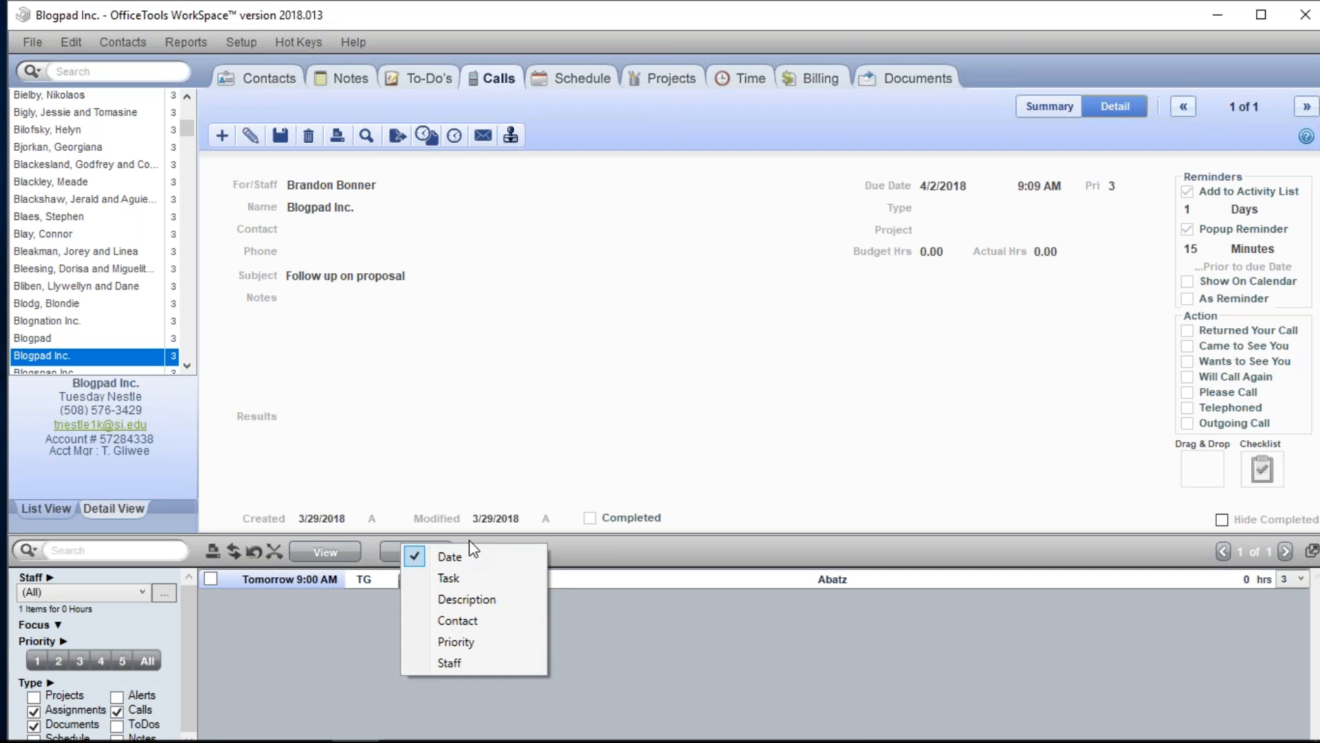
click(679, 622)
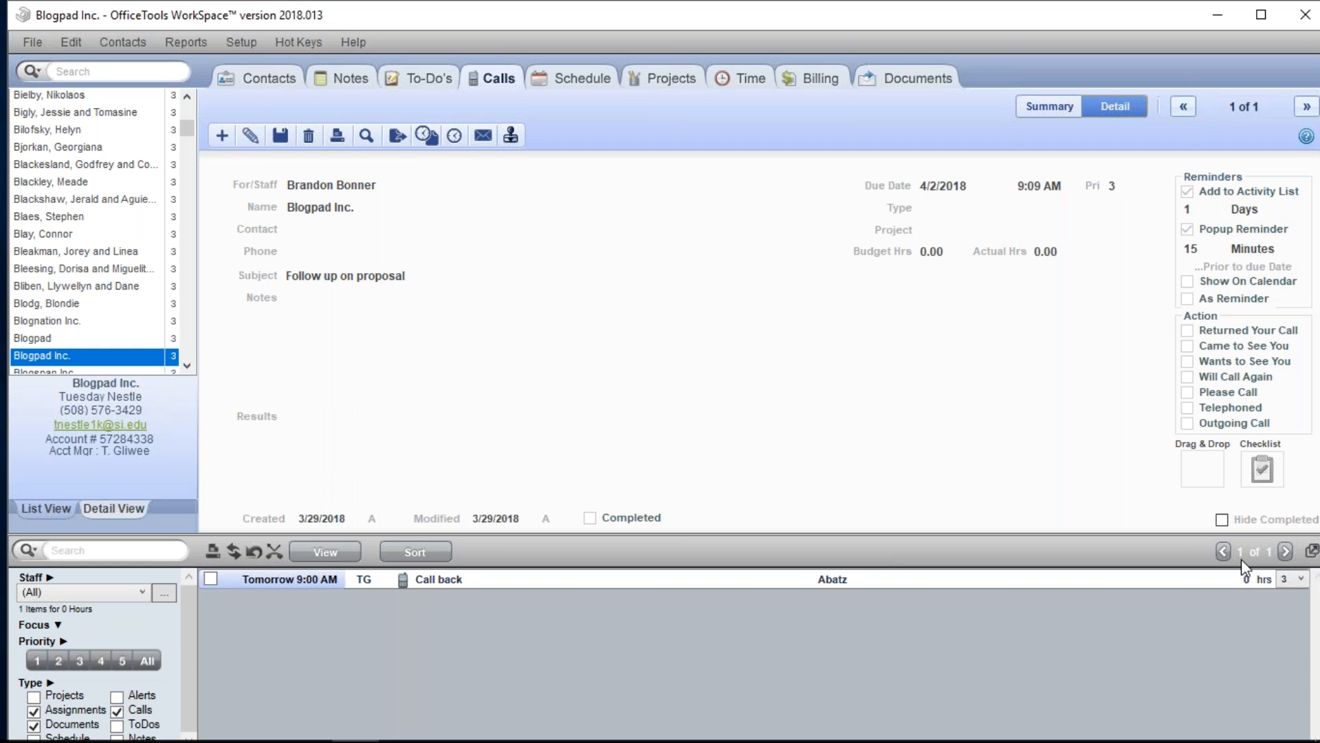
- Detach the activity list into its own window, maximize it, and restore it to a smaller floating window
click(1312, 550)
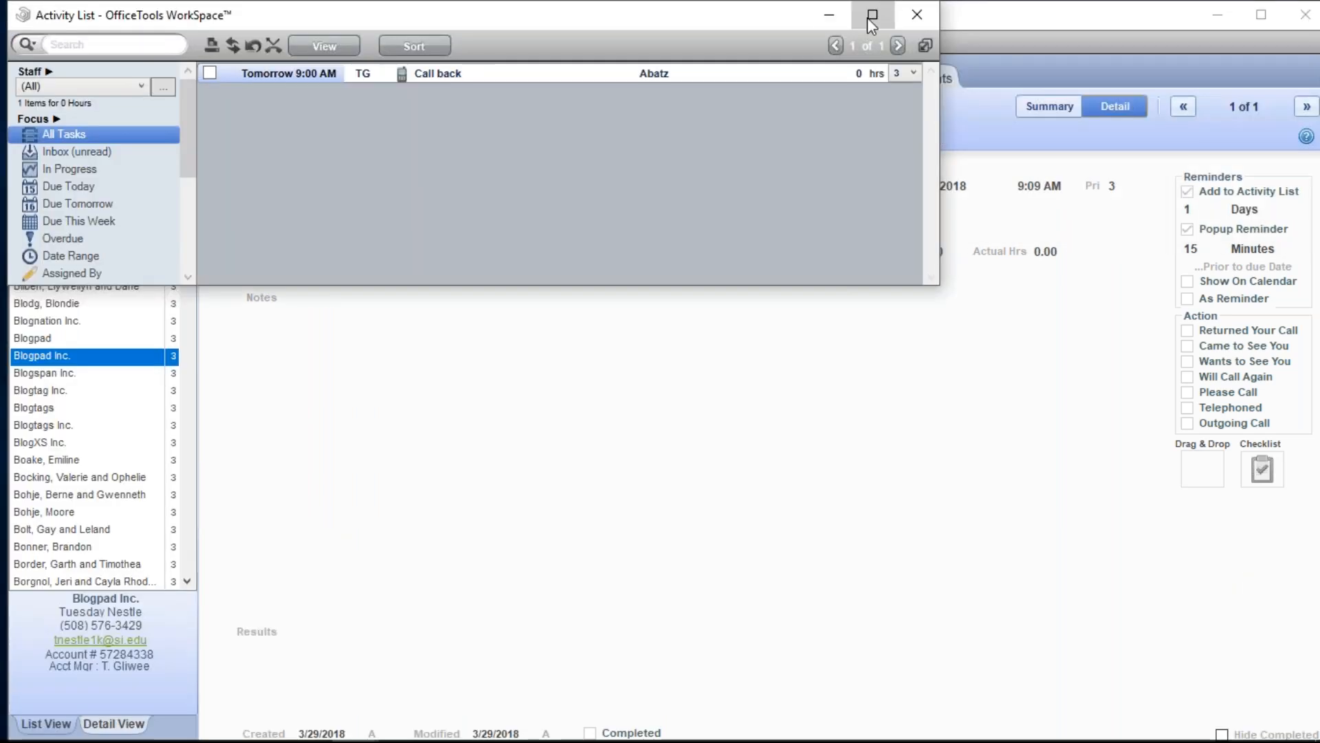
click(867, 18)
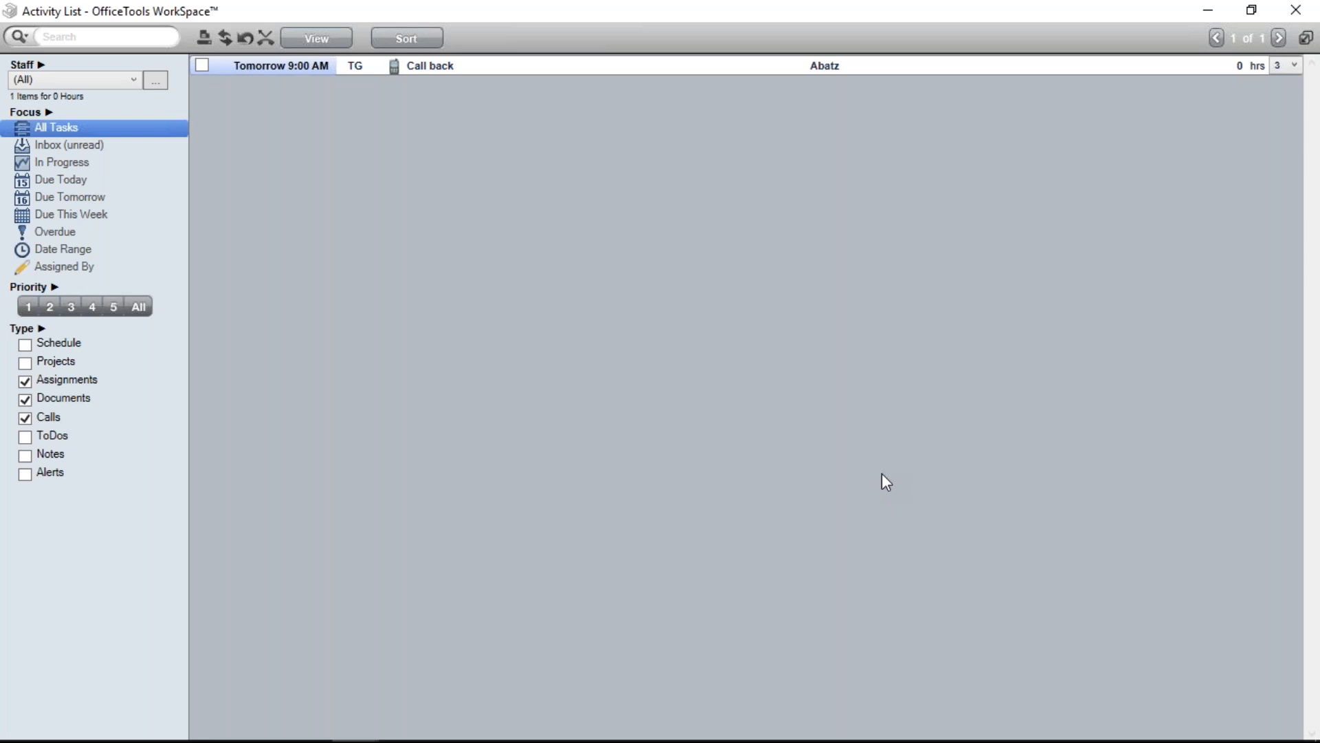
double_click(737, 9)
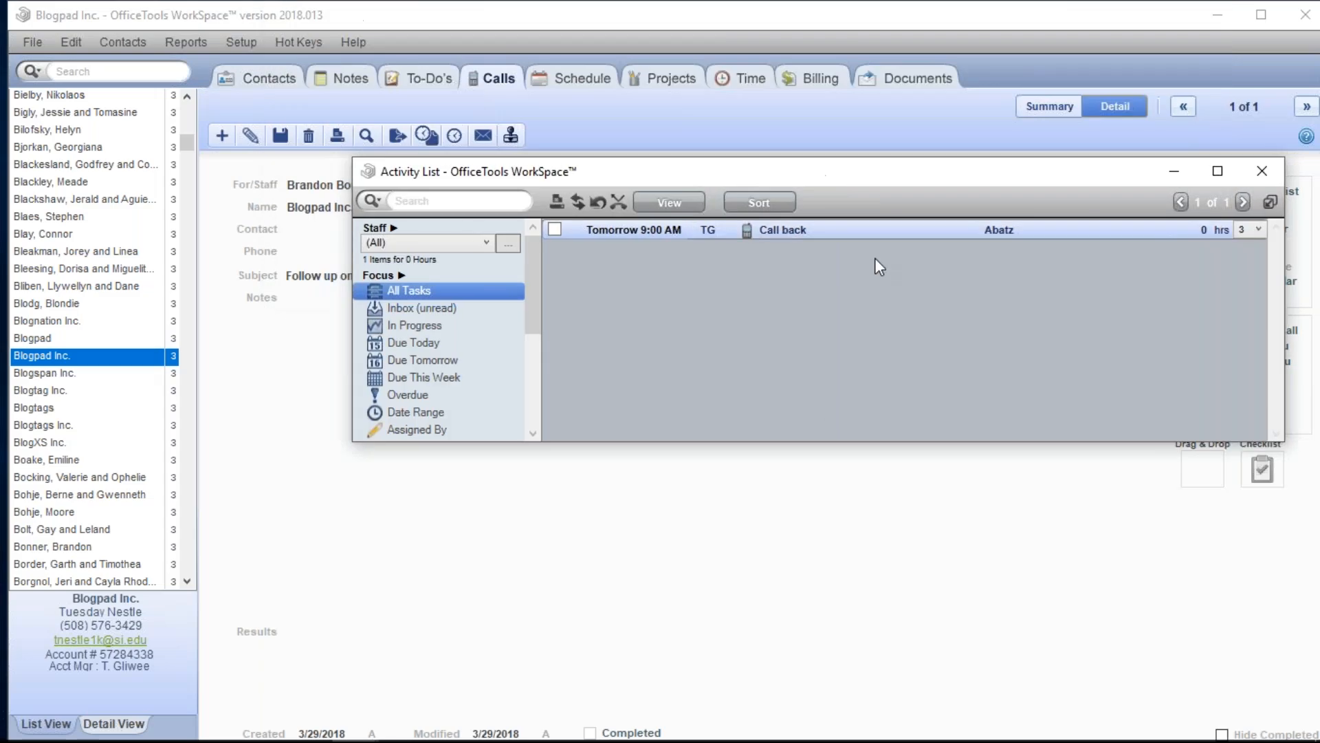
- Select a different contact in the main window, and bring the detached activity list back to the front
click(51, 234)
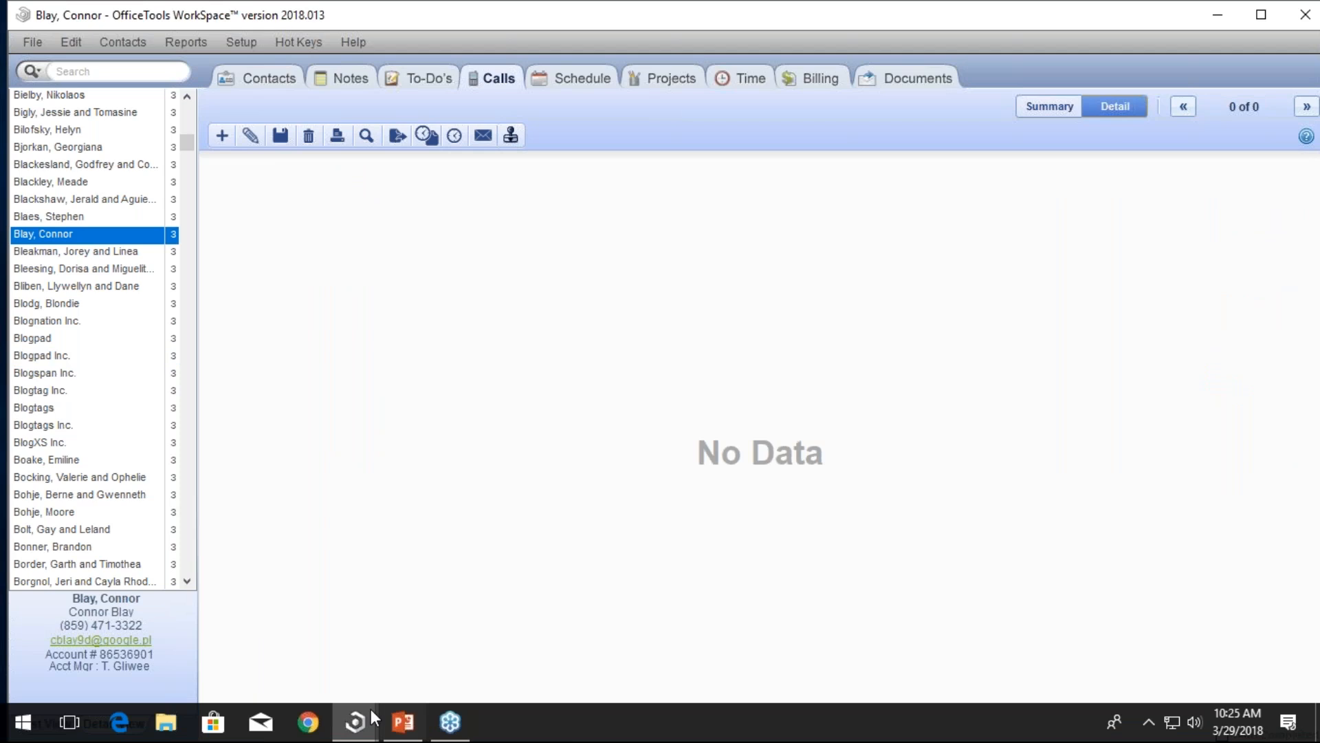
click(361, 713)
click(444, 662)
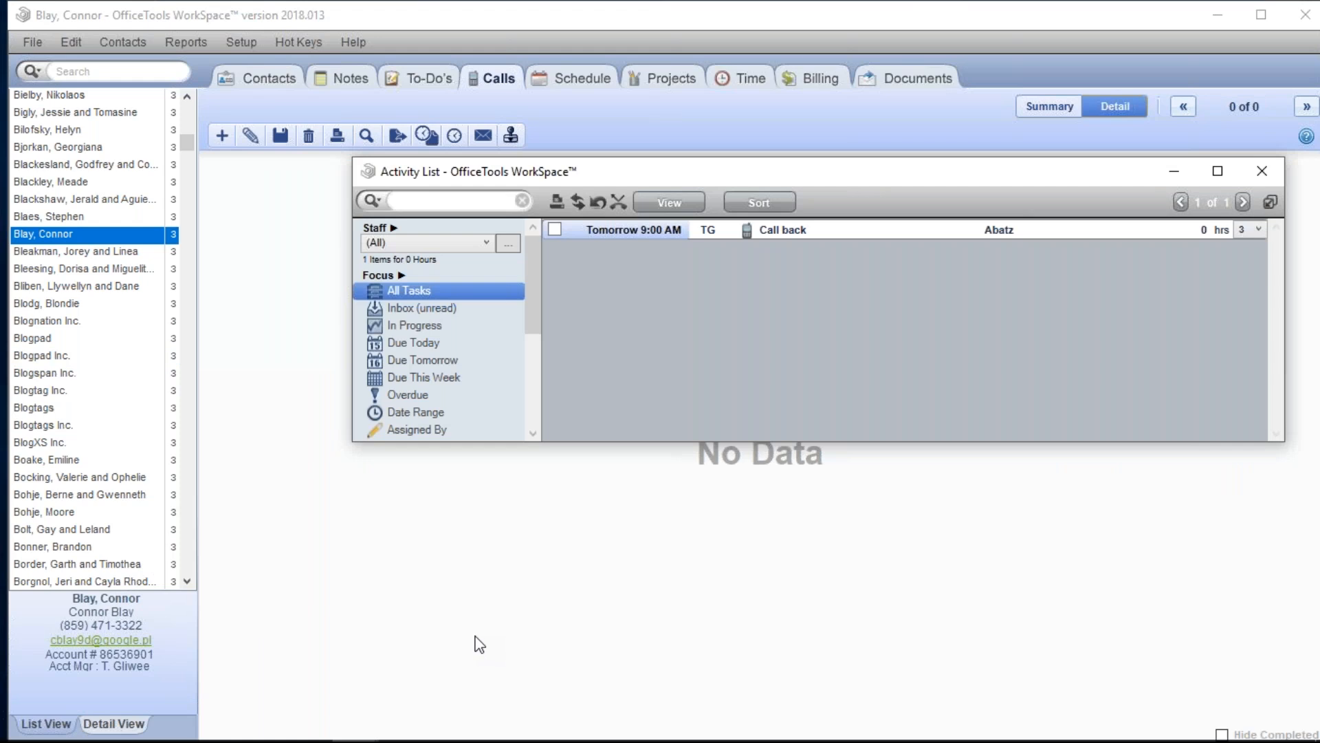
- Maximize the detached activity list, and close its window to dock it back into the main window
click(1230, 172)
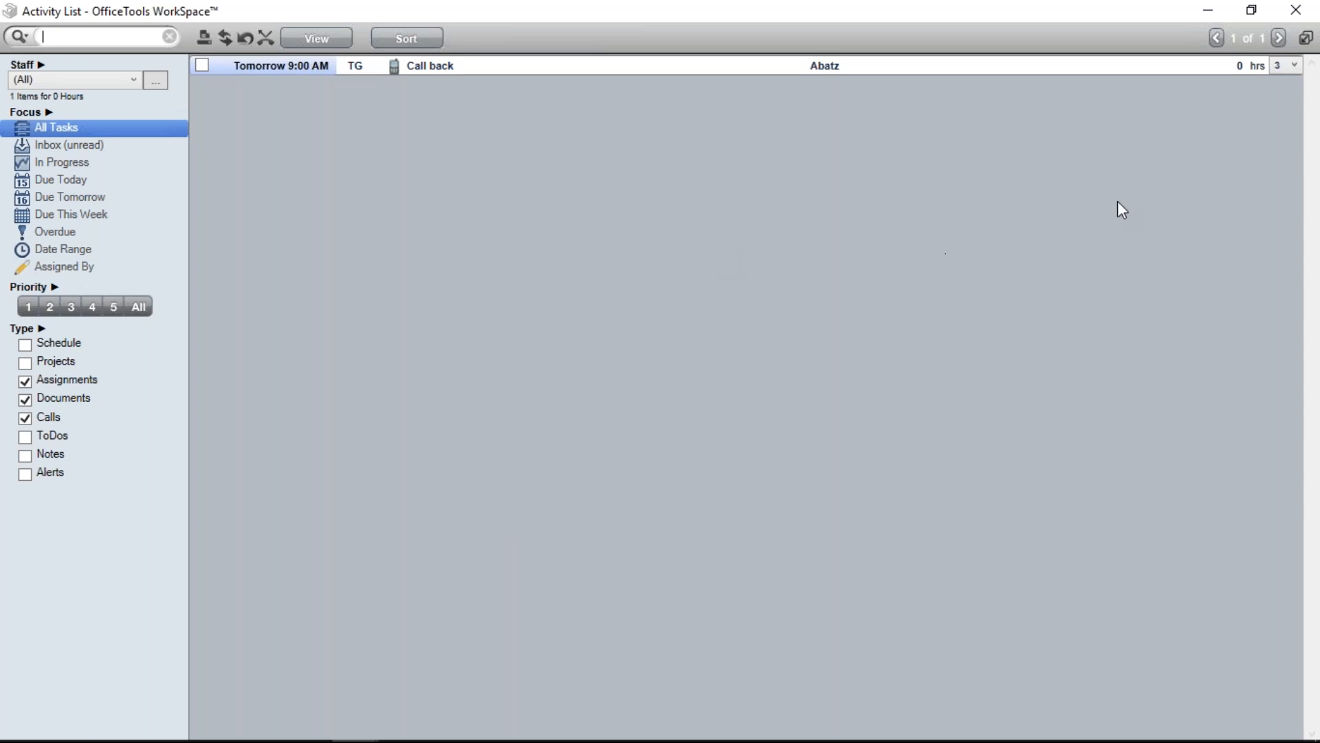
click(1297, 17)
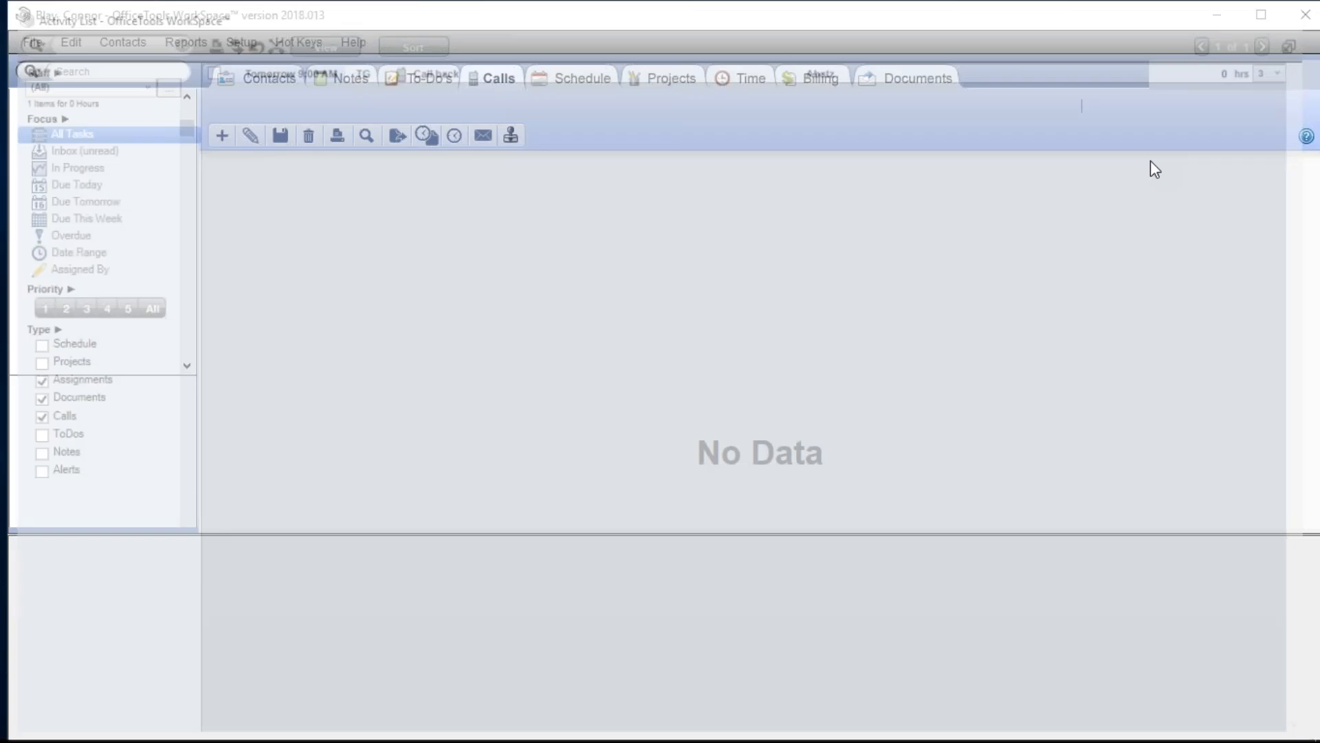